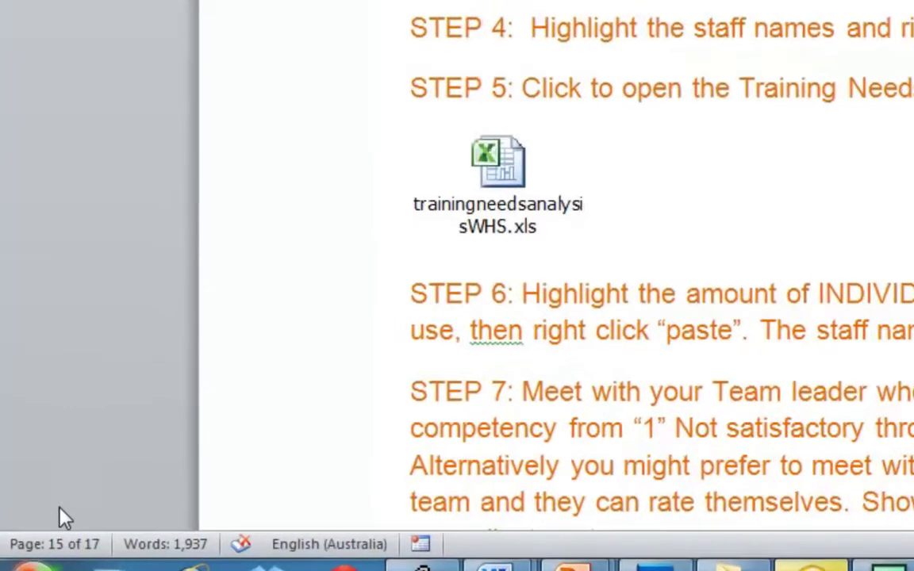
# Step: Launch Microsoft Excel 2010 from the Start menu and select cell A1 in the blank Book1
pyautogui.click(67, 565)
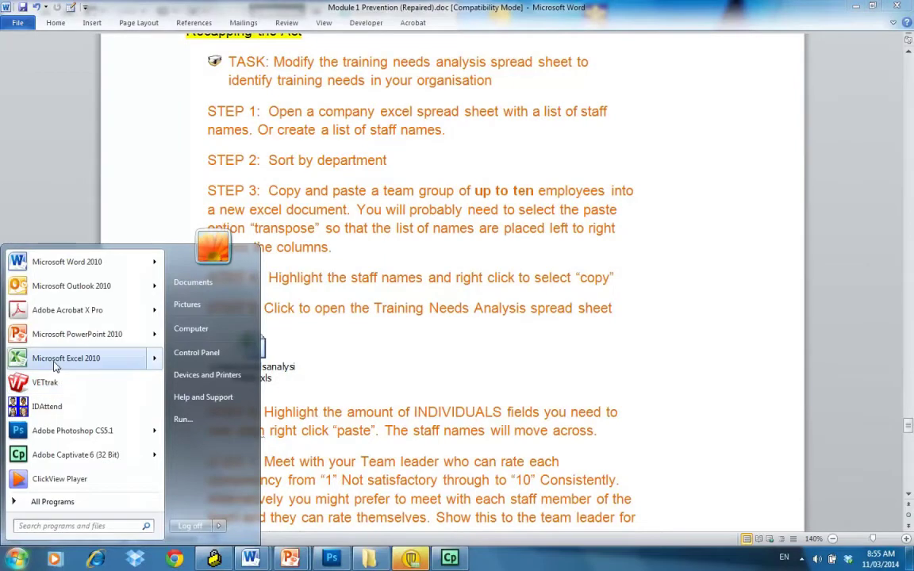
pyautogui.click(55, 361)
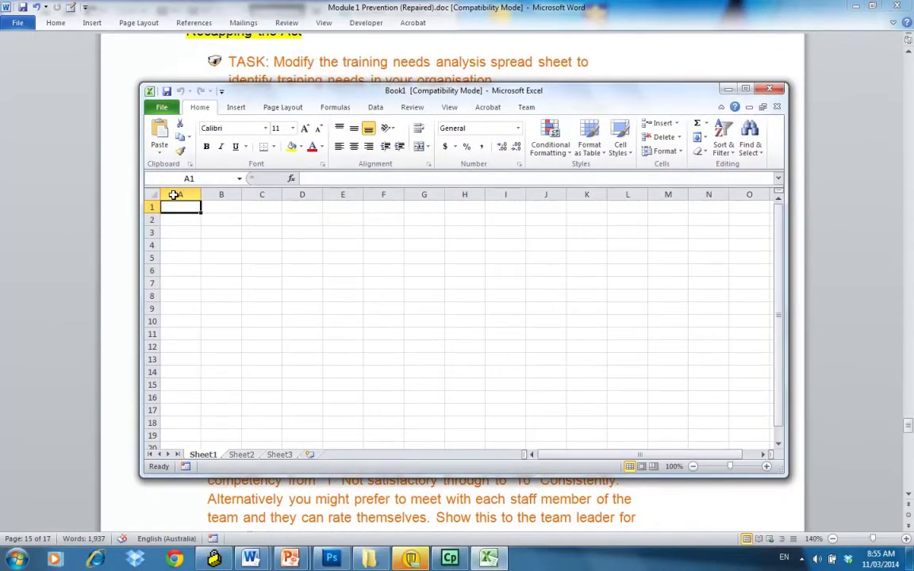
pyautogui.moveTo(174, 208); pyautogui.dragTo(180, 246)
pyautogui.moveTo(177, 207); pyautogui.dragTo(252, 182)
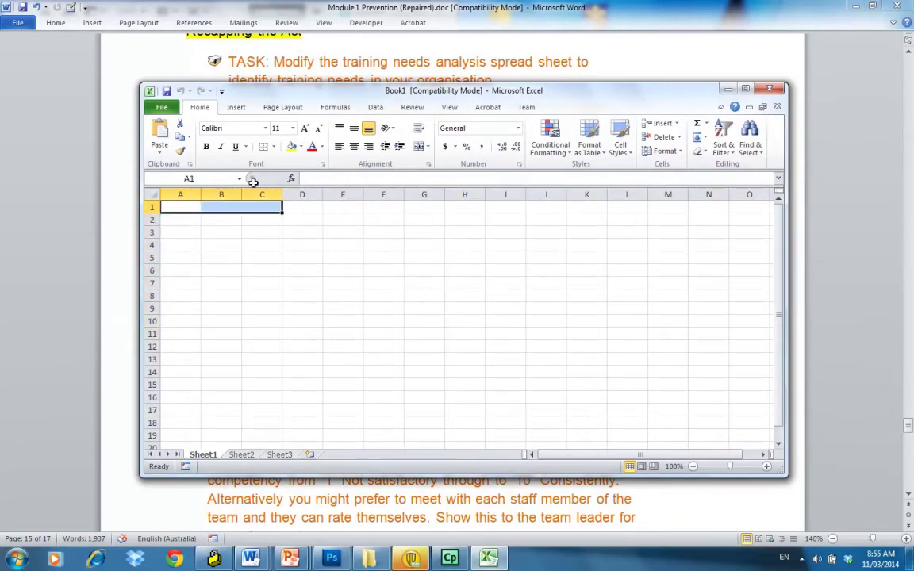
pyautogui.click(176, 206)
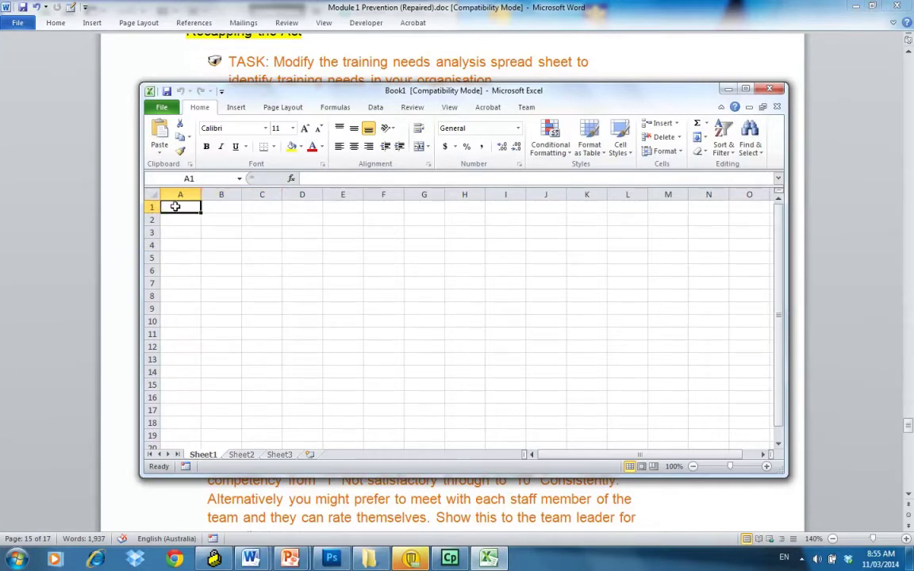
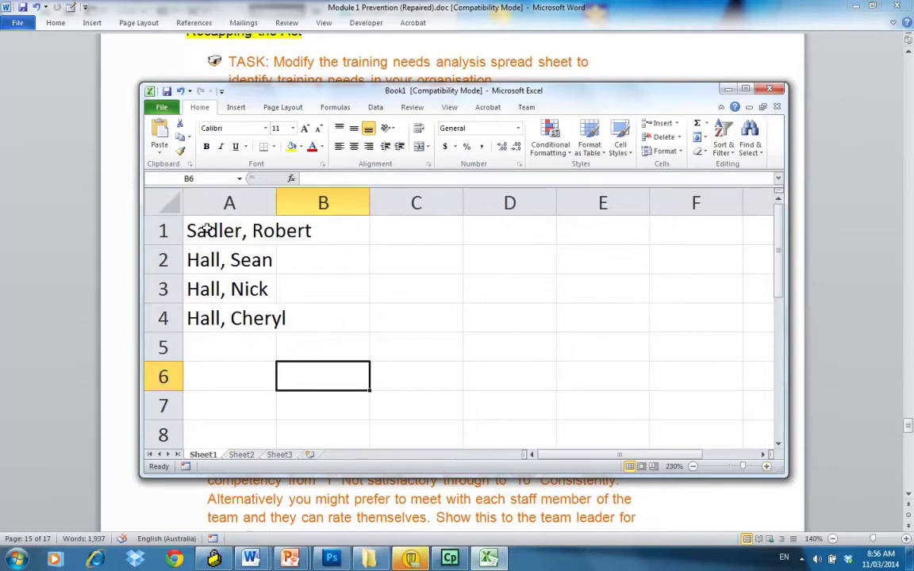
# Step: Select the four staff names in A1:A4 and copy them via the right-click menu
pyautogui.click(206, 230)
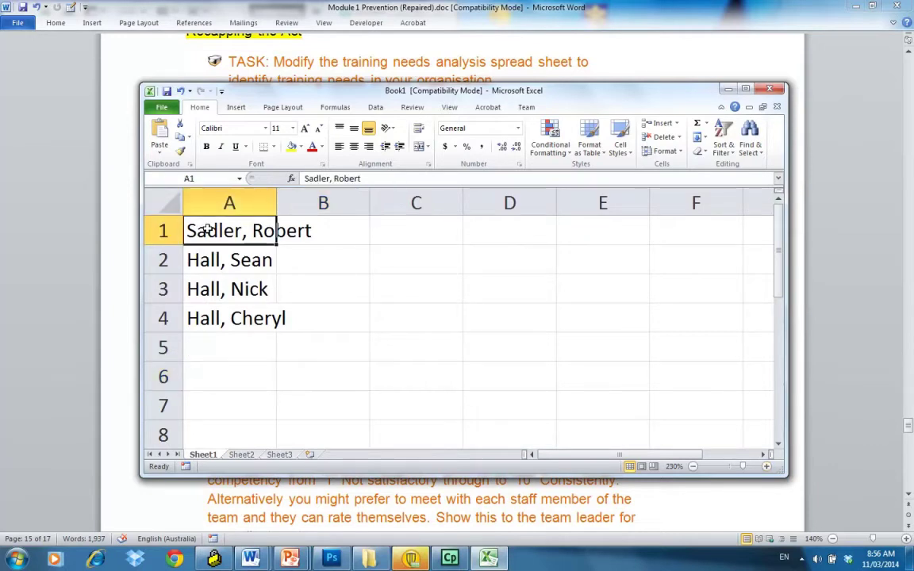
pyautogui.moveTo(206, 230); pyautogui.dragTo(206, 317)
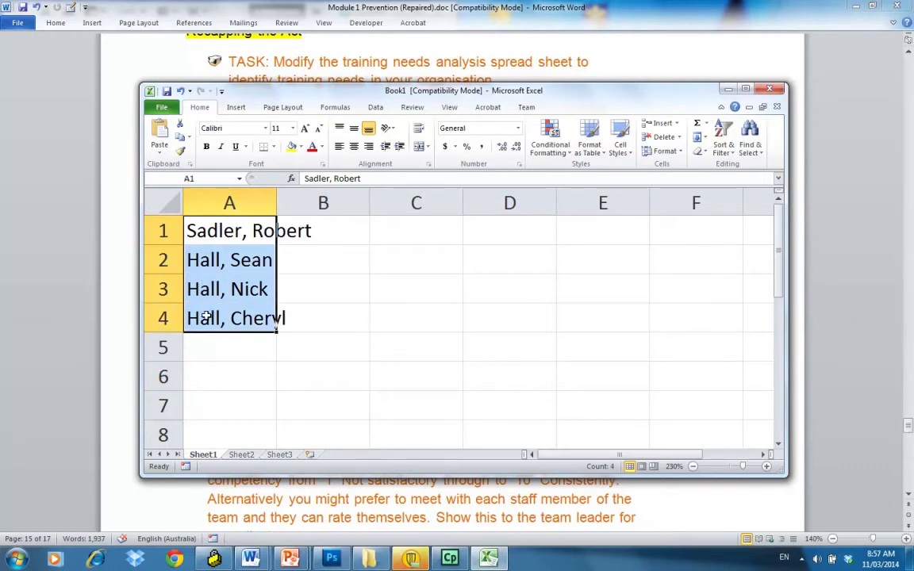
pyautogui.rightClick(208, 318)
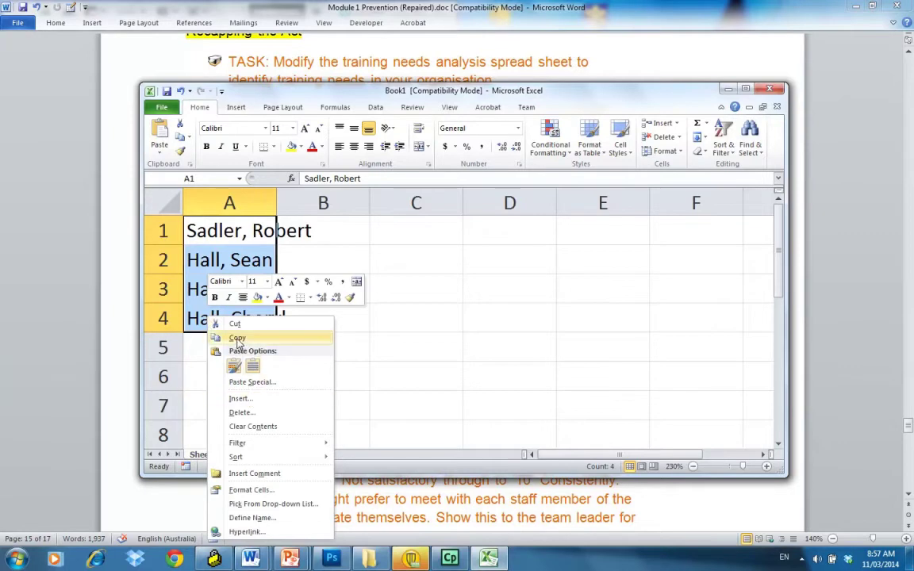
pyautogui.click(236, 338)
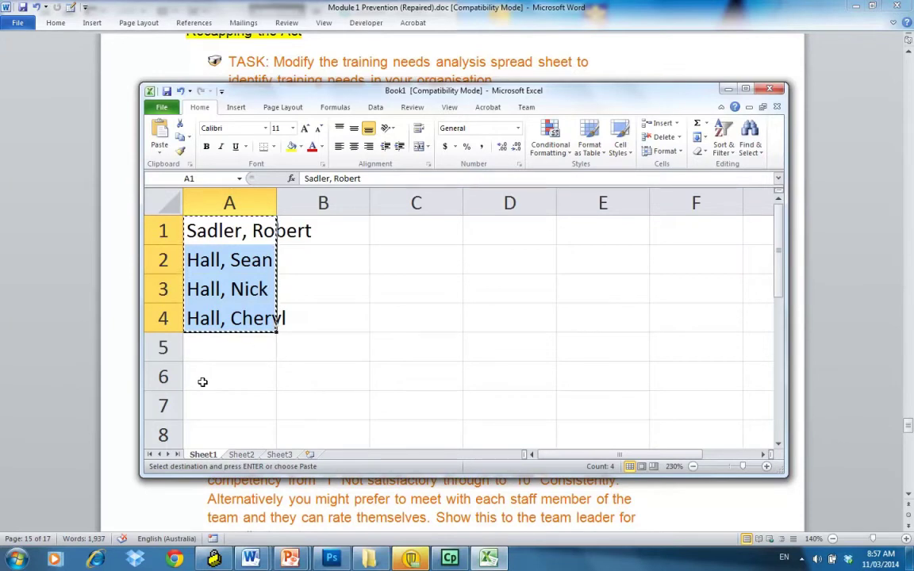
# Step: Bring up the paste options at cell A6 to preview the names as values and transposed
pyautogui.moveTo(202, 381); pyautogui.dragTo(235, 370)
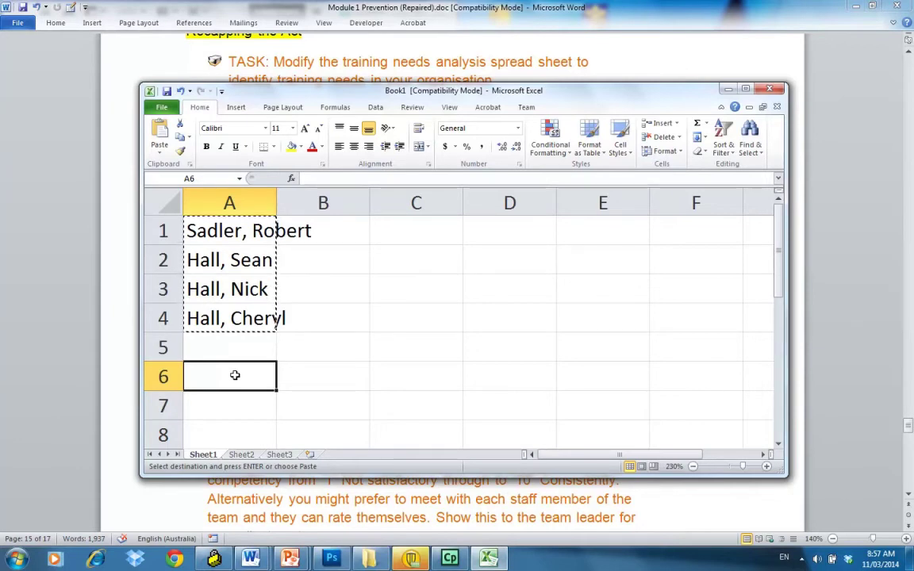
pyautogui.rightClick(235, 378)
pyautogui.moveTo(277, 219)
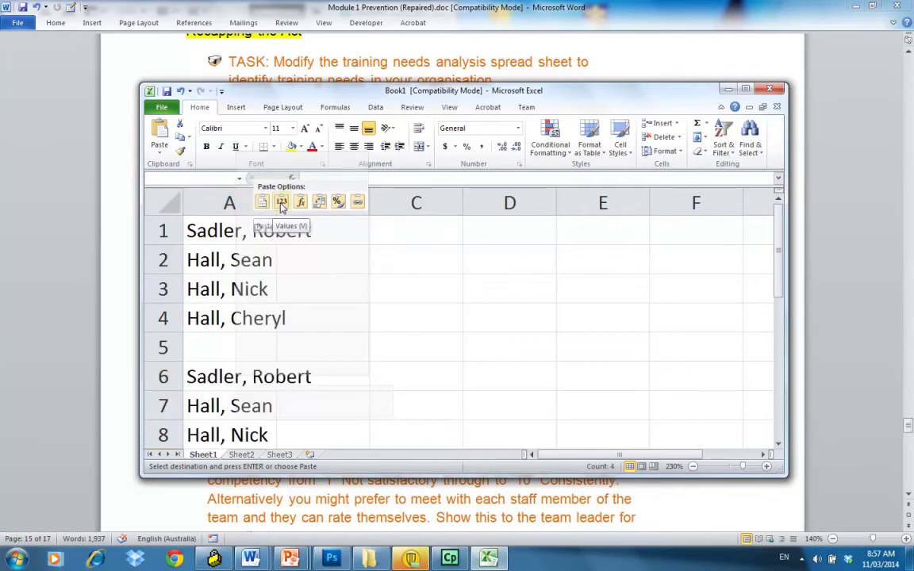
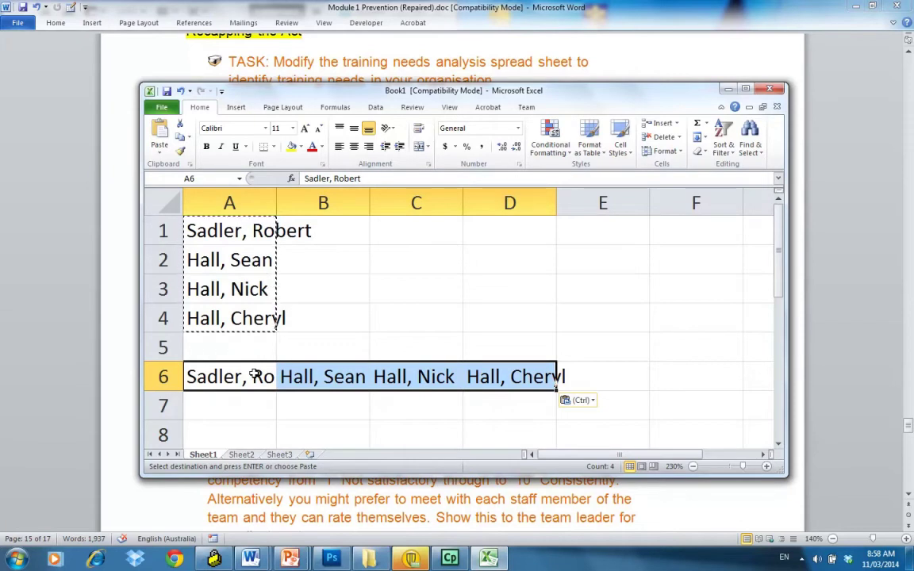
# Step: Copy the four staff names in A6:D6, then minimise the workbook to show Word
pyautogui.rightClick(254, 374)
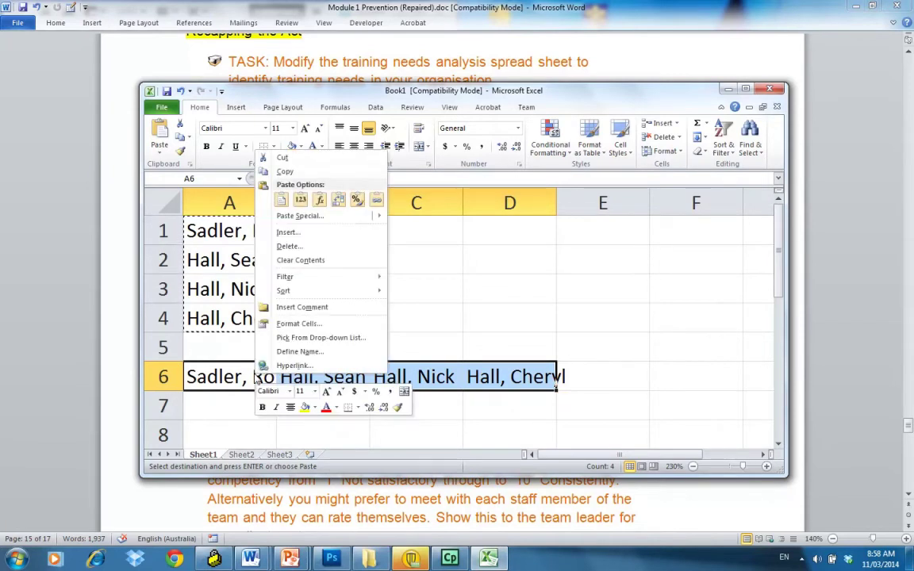
pyautogui.click(284, 172)
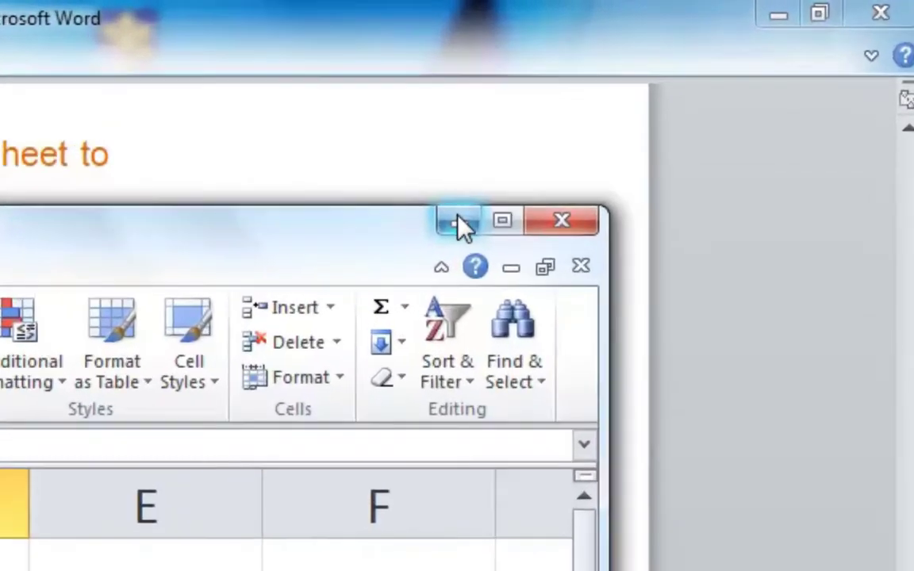
pyautogui.click(689, 108)
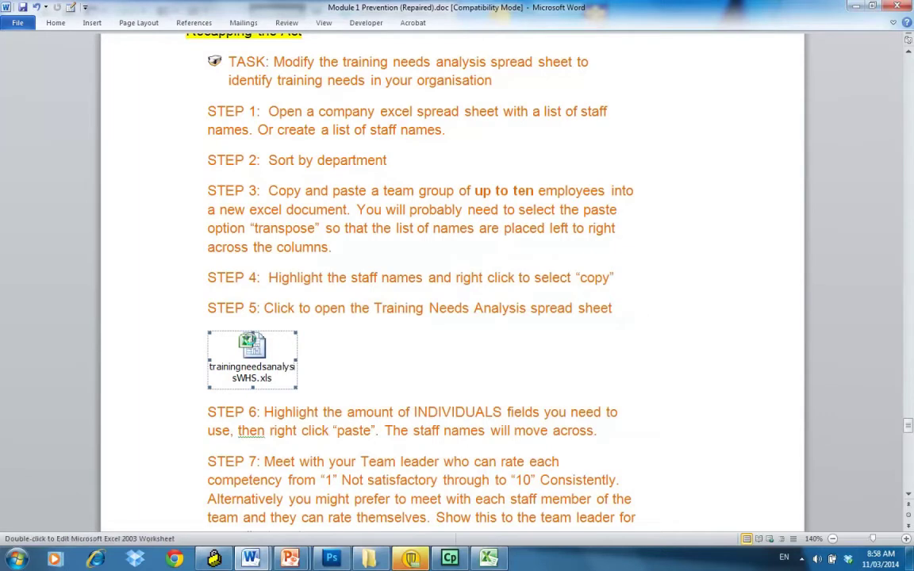
# Step: Open the embedded trainingneedsanalysisWHS.xls and maximise both the Excel and worksheet windows
pyautogui.doubleClick(251, 342)
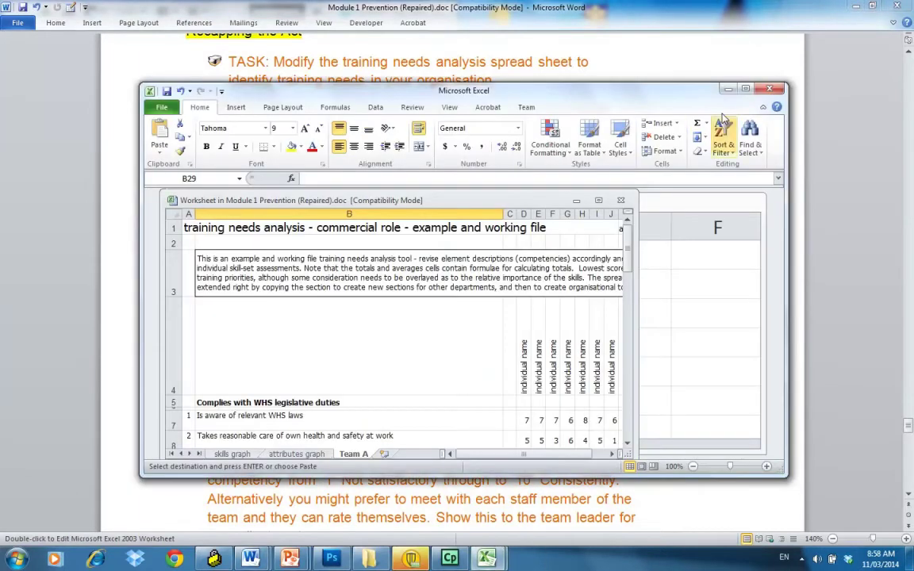
pyautogui.click(747, 90)
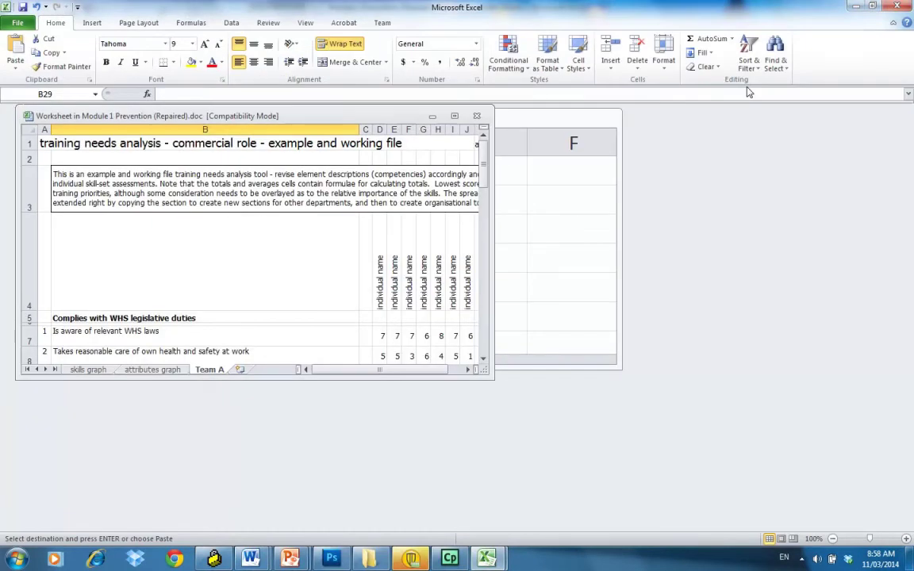
pyautogui.click(455, 116)
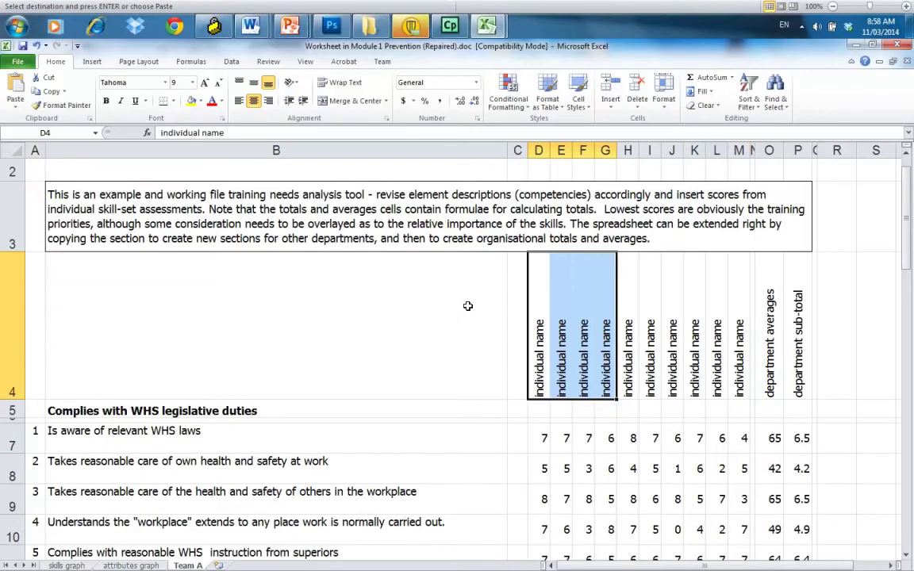
# Step: Paste the copied staff names as links into the 'individual name' headers D4:G4
pyautogui.click(473, 276)
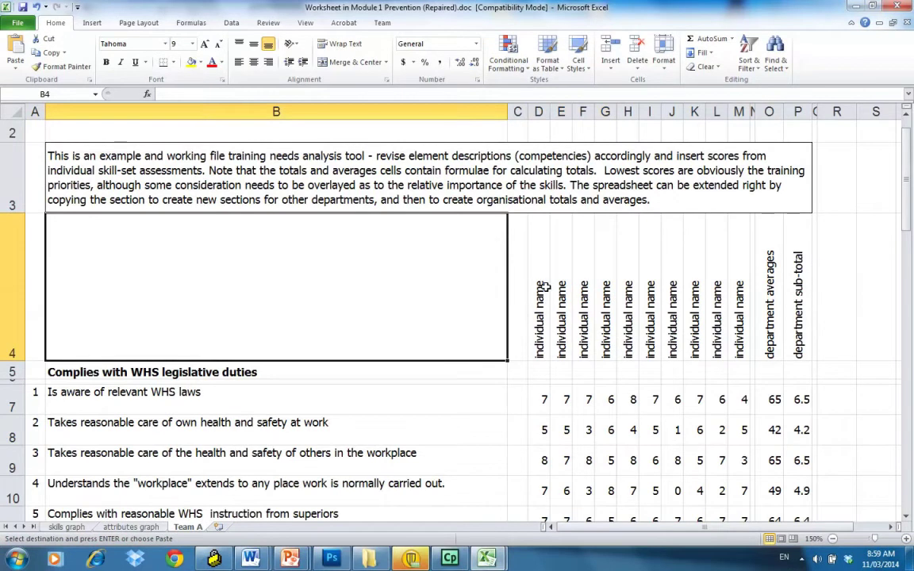
pyautogui.moveTo(540, 288); pyautogui.dragTo(601, 296)
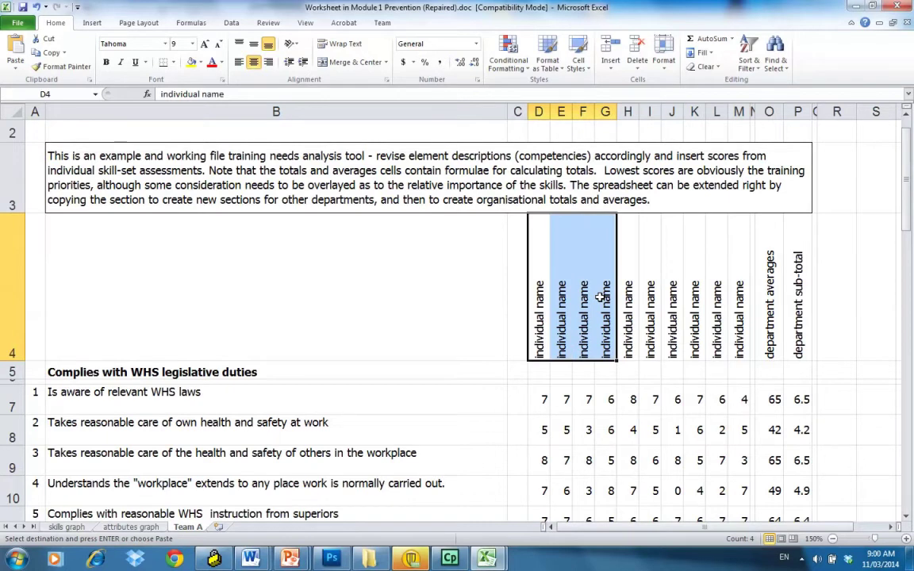
pyautogui.rightClick(557, 284)
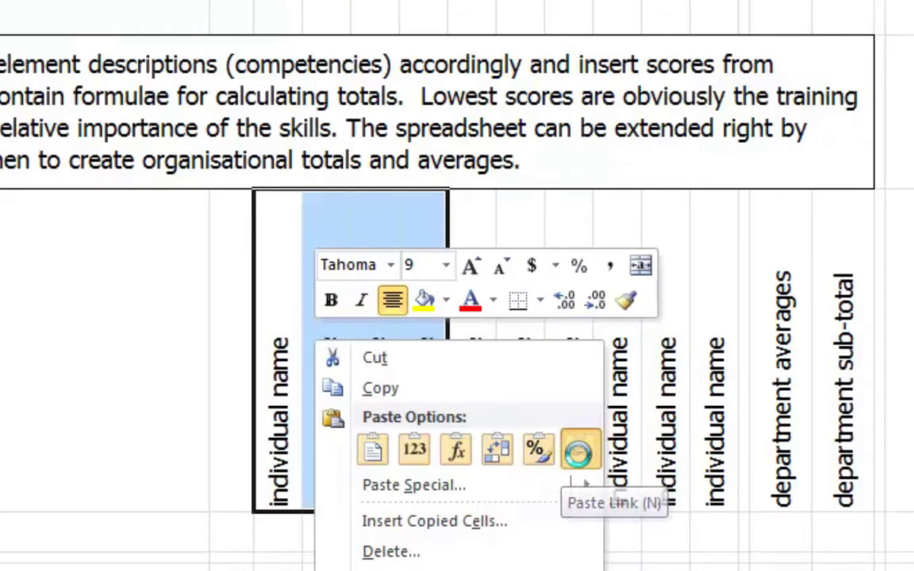
pyautogui.click(581, 450)
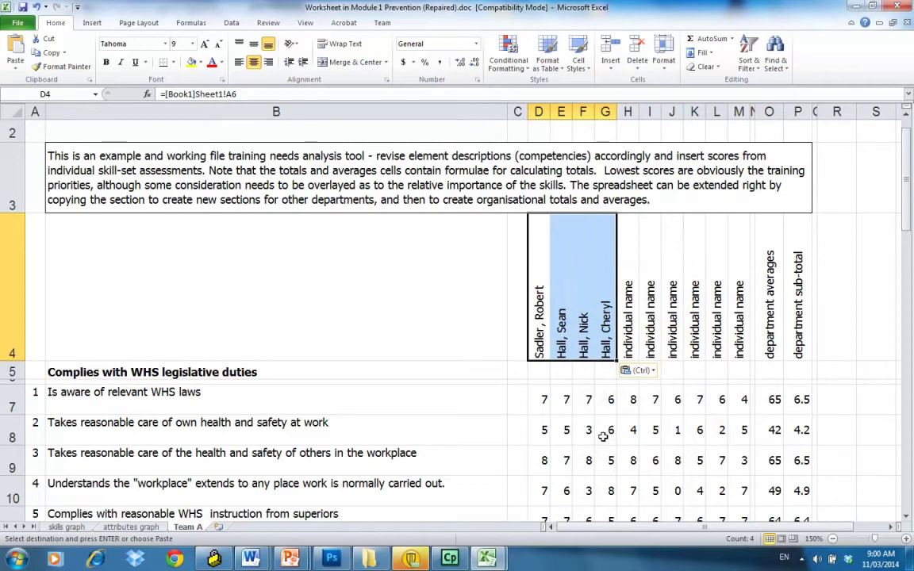
pyautogui.click(603, 435)
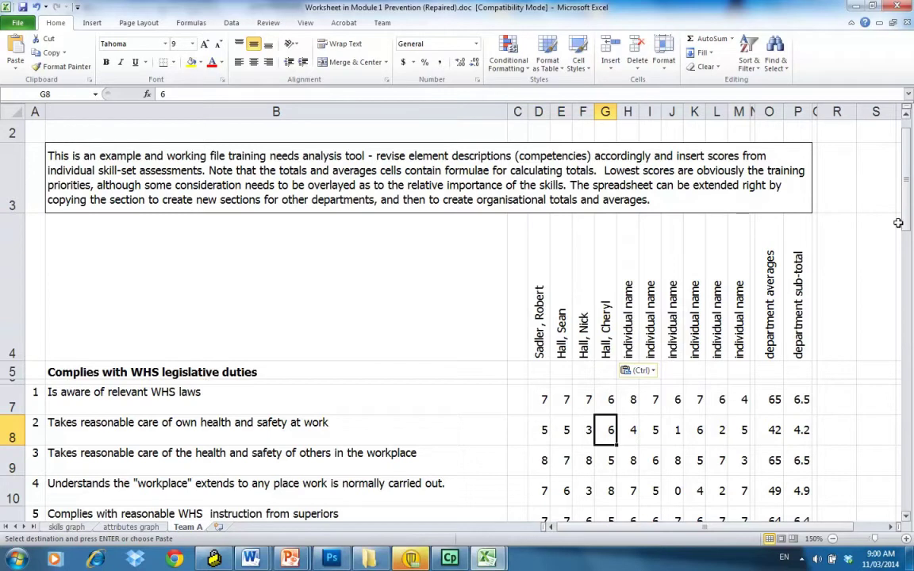
pyautogui.moveTo(909, 225); pyautogui.dragTo(909, 189)
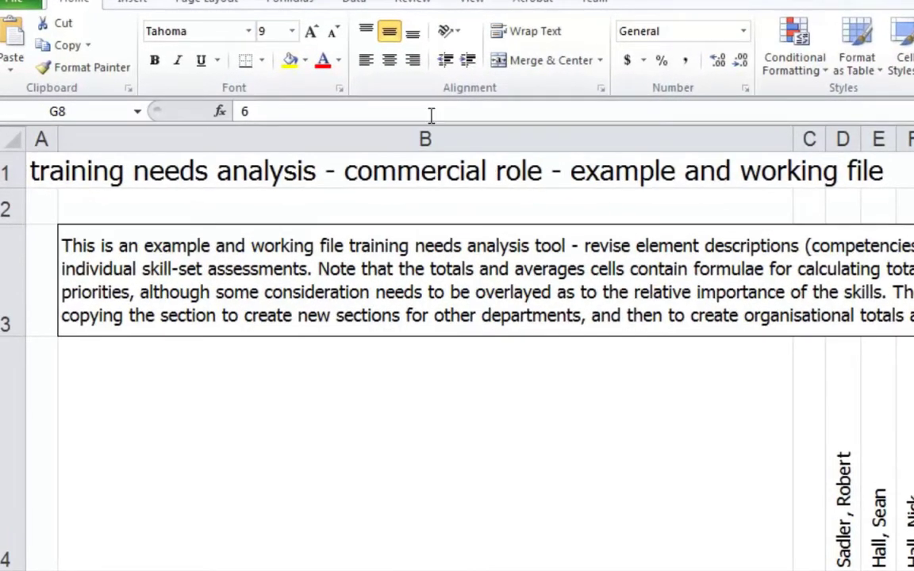
pyautogui.click(440, 175)
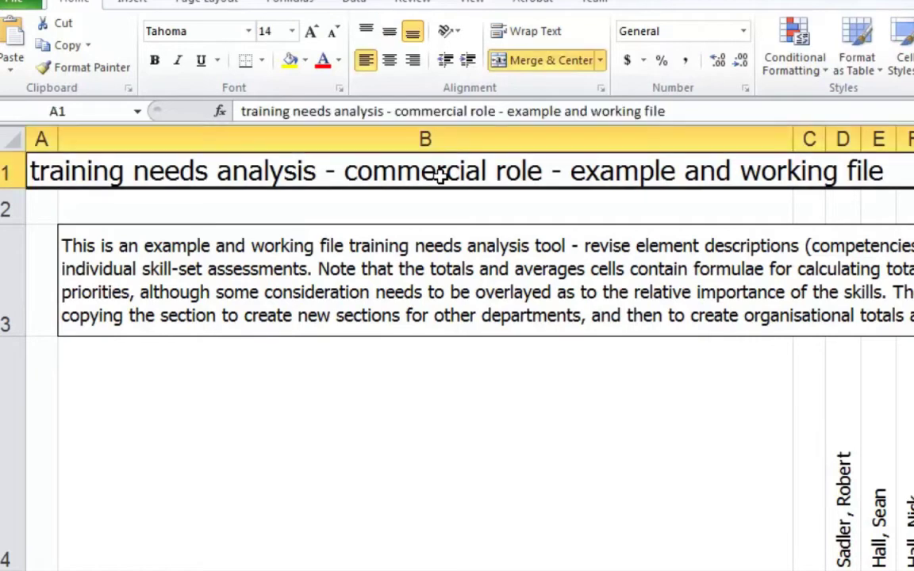
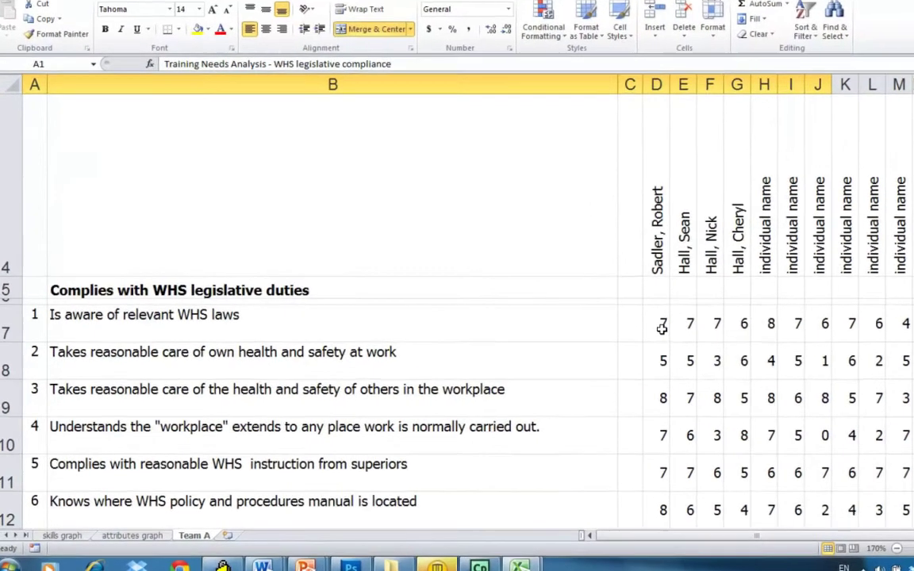
# Step: Enter 1 in D7, 3 in D8 and 1 in D10 for the first person's WHS items 1, 2 and 4
pyautogui.click(637, 329)
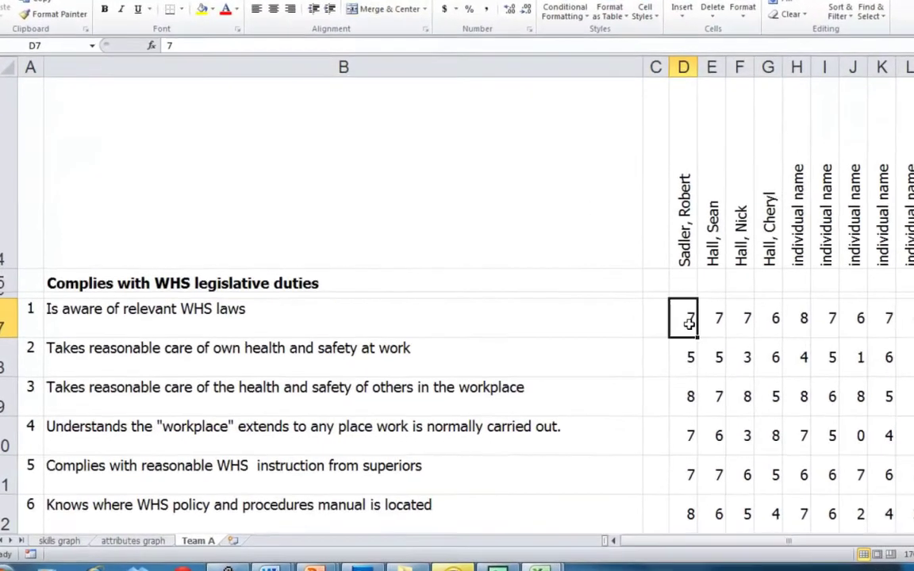
pyautogui.write('1')
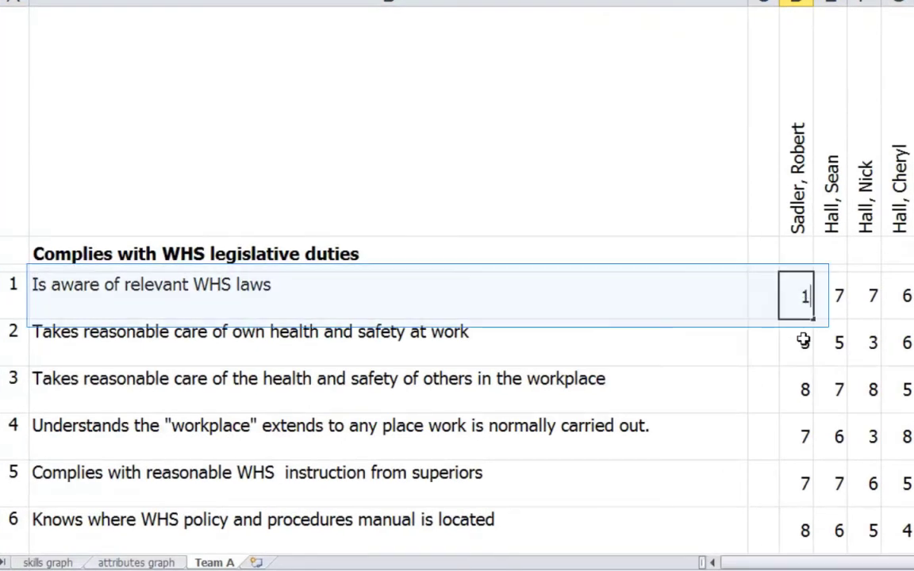
pyautogui.click(803, 340)
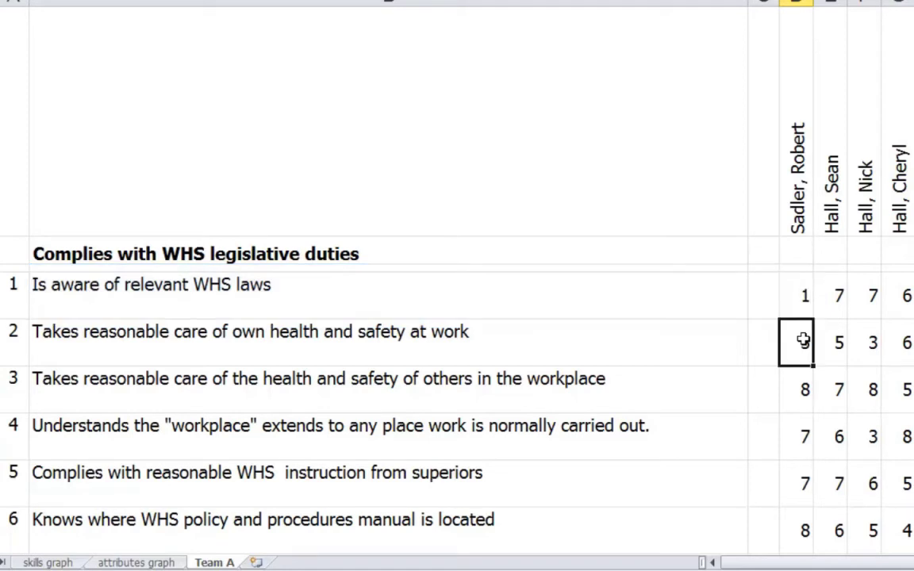
pyautogui.write('10')
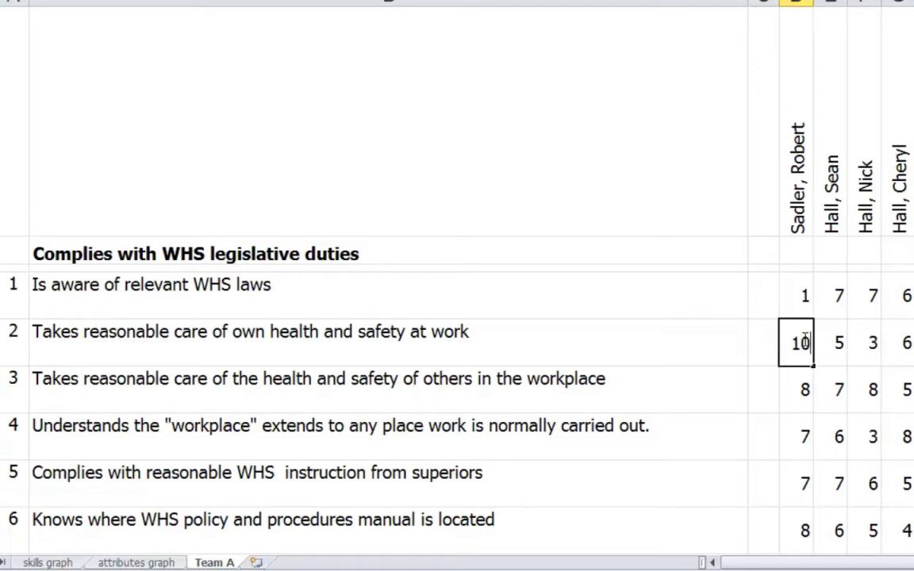
pyautogui.press('BackSpace')
pyautogui.press('BackSpace')
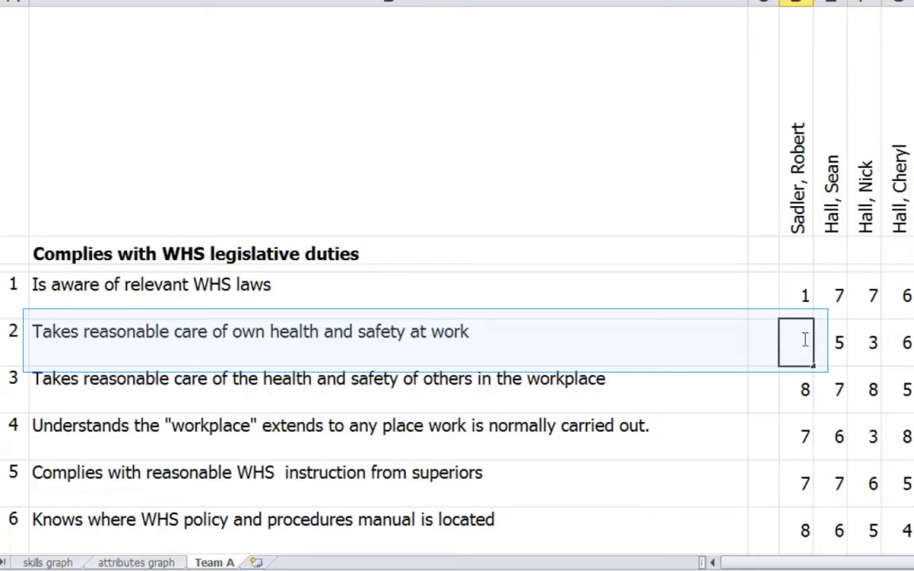
pyautogui.write('3')
pyautogui.click(803, 389)
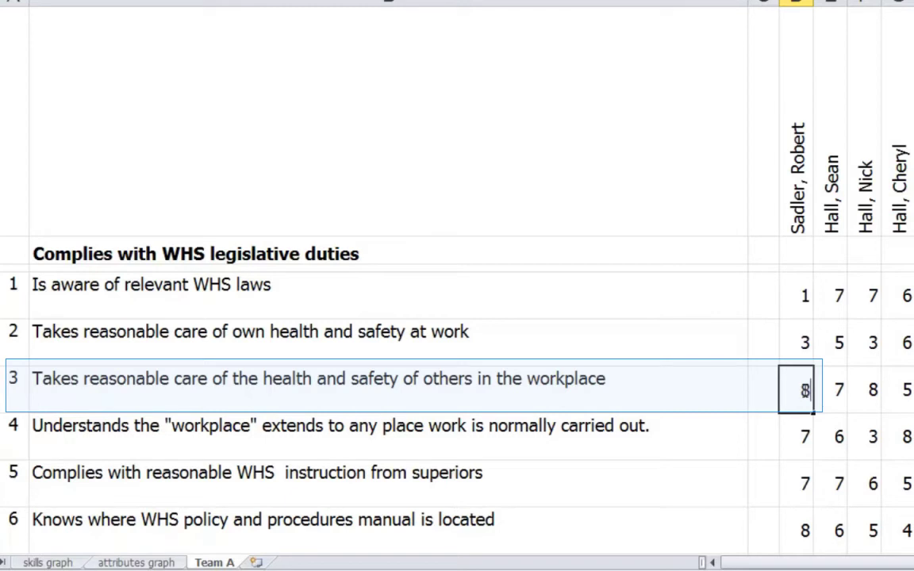
pyautogui.click(807, 436)
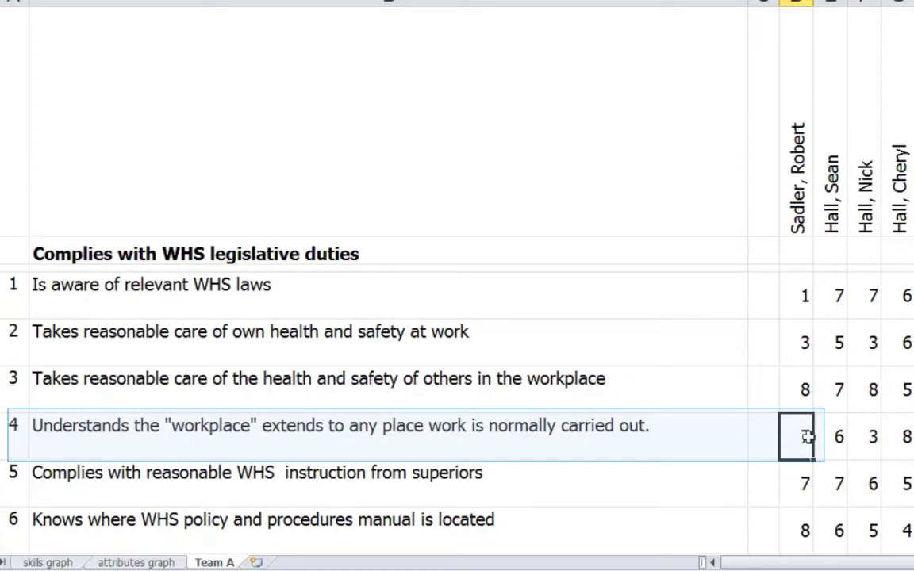
pyautogui.write('1')
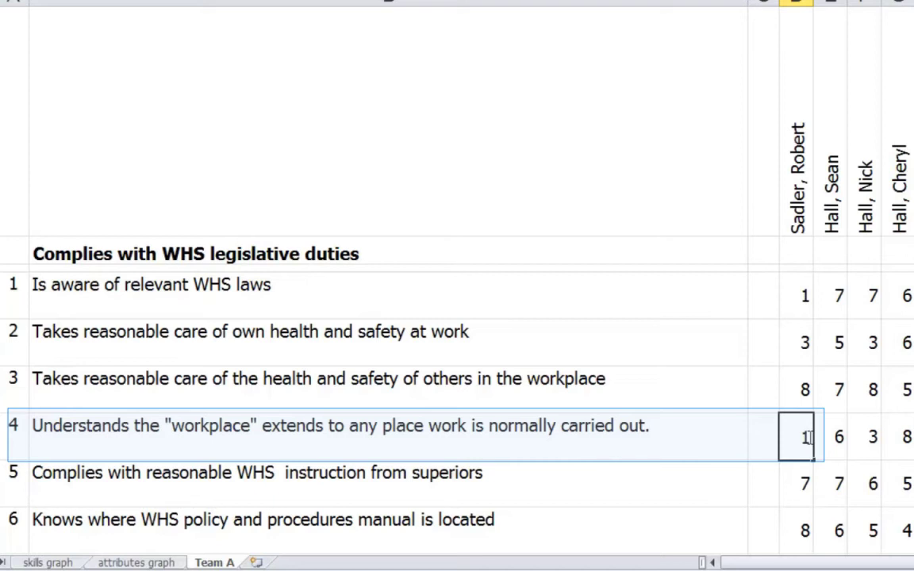
pyautogui.click(803, 483)
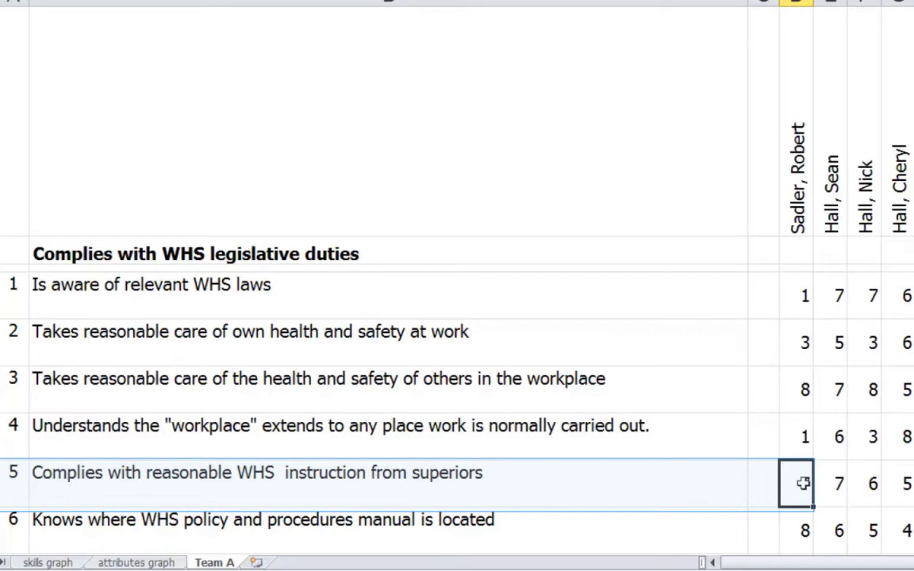
# Step: Enter 5 as the item 5 score in D11 and 1 as the item 6 score in D12
pyautogui.write('7')
pyautogui.press('BackSpace')
pyautogui.write('10')
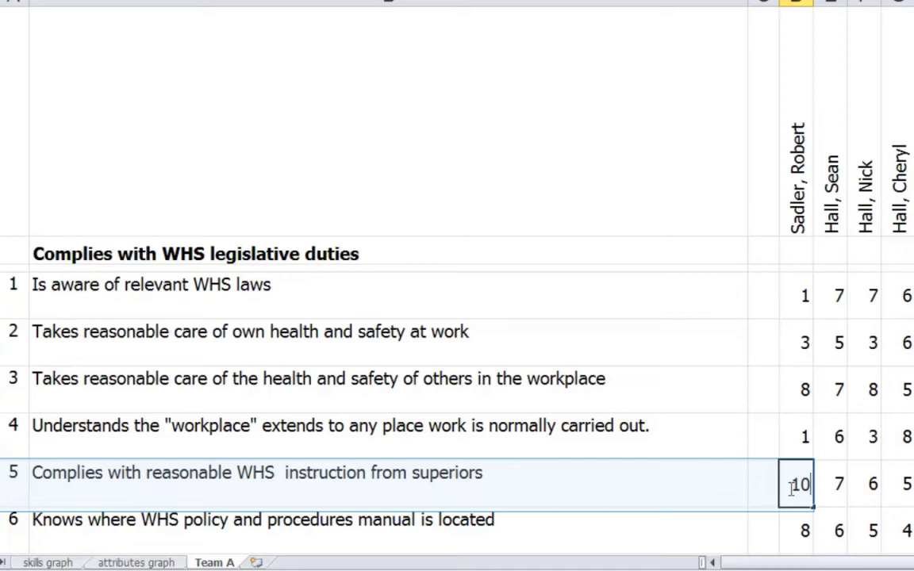
pyautogui.press('BackSpace')
pyautogui.press('BackSpace')
pyautogui.write('5')
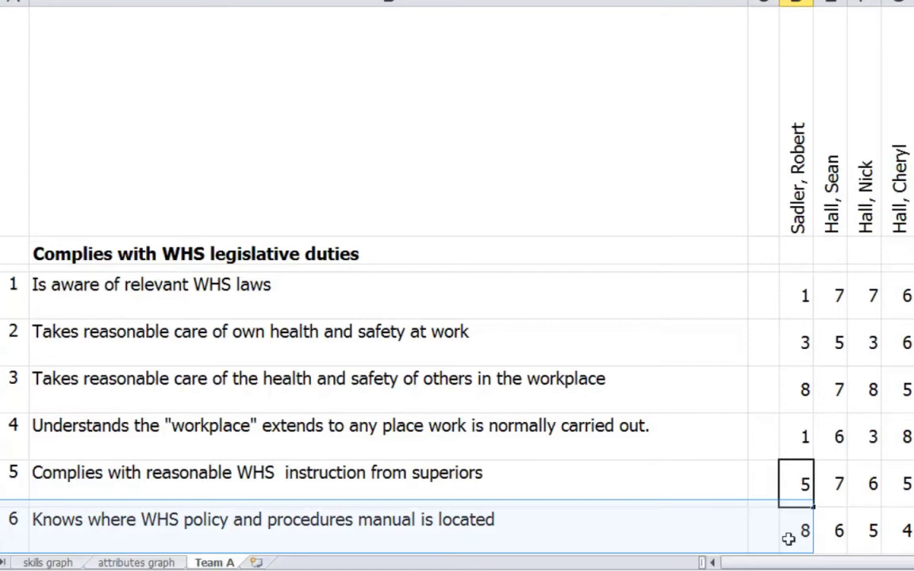
pyautogui.click(789, 539)
pyautogui.write('1')
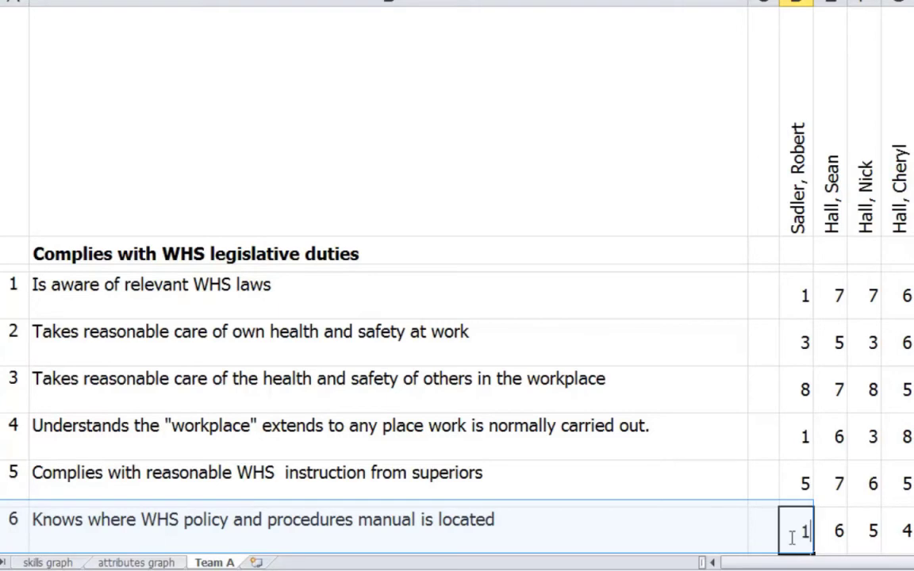
pyautogui.write('1')
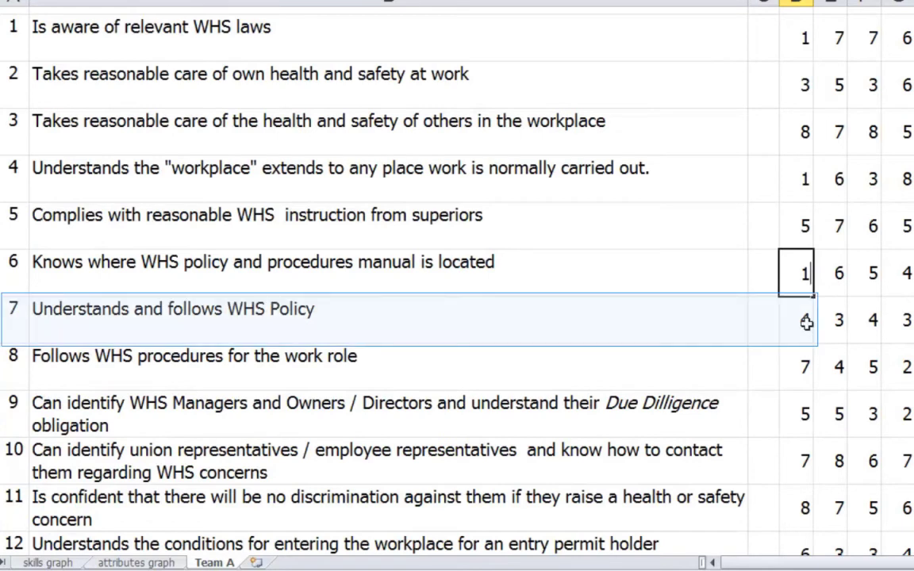
# Step: Set the first person's item 7 score to 1 and item 8 score to 3
pyautogui.click(806, 321)
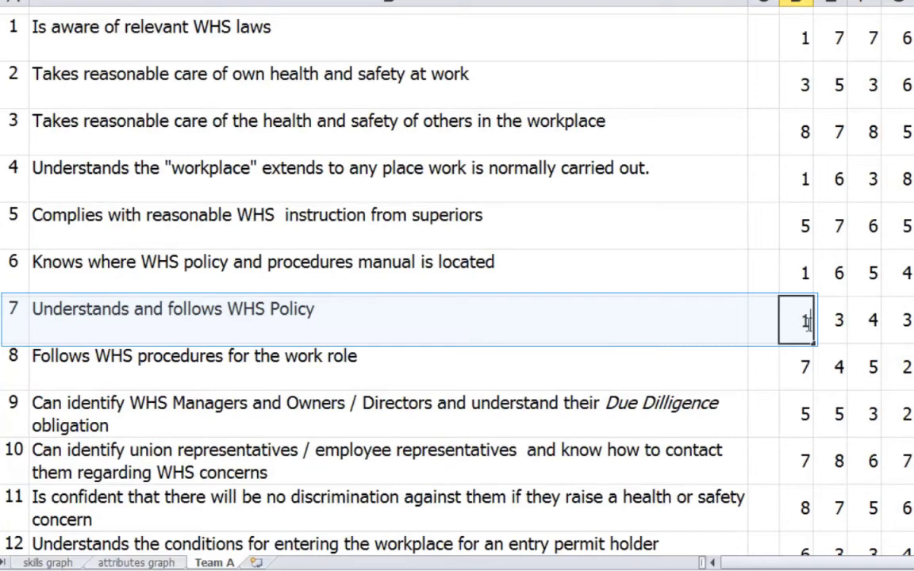
pyautogui.press('Return')
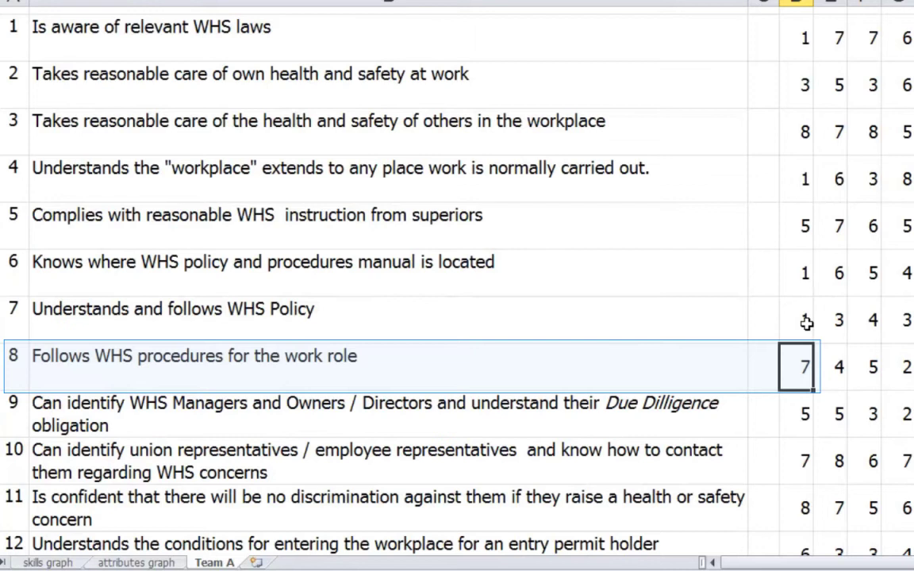
pyautogui.write('3')
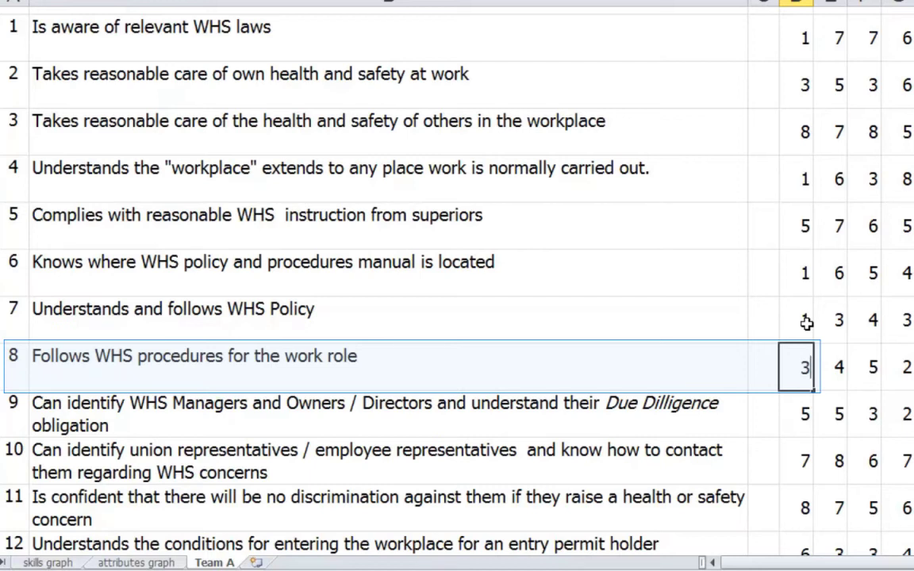
pyautogui.press('Return')
# Step: Set the column D scores for items 9, 10 and 11 to 1
pyautogui.click(800, 408)
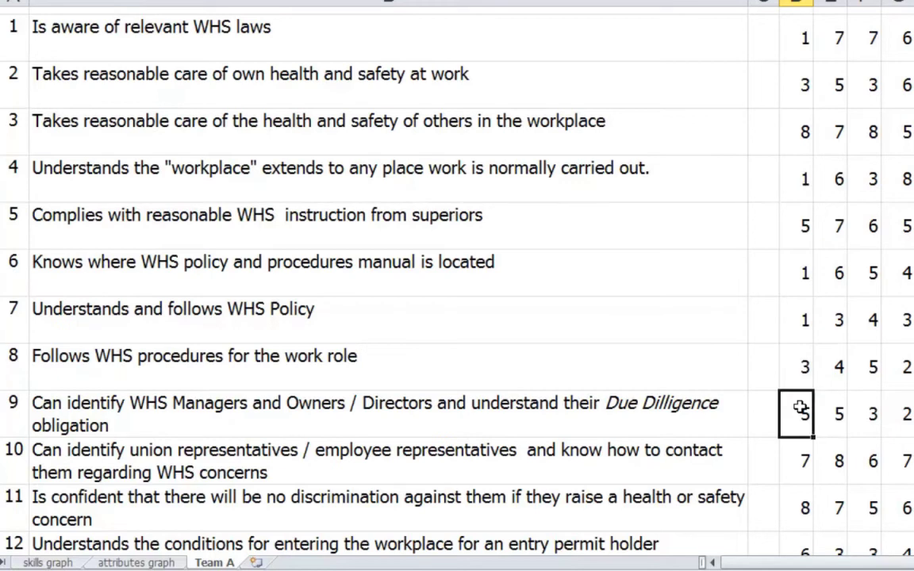
pyautogui.doubleClick(800, 408)
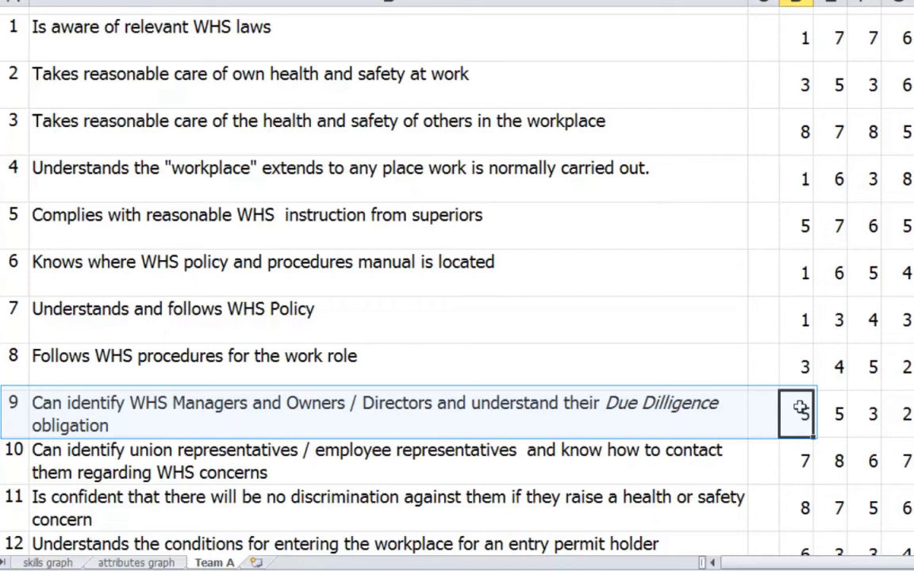
pyautogui.write('1')
pyautogui.click(804, 467)
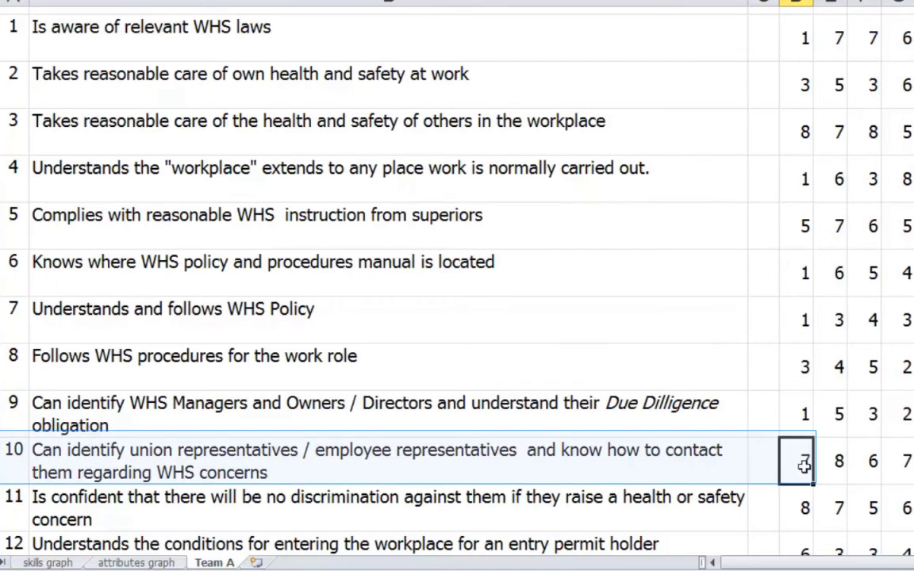
pyautogui.write('1')
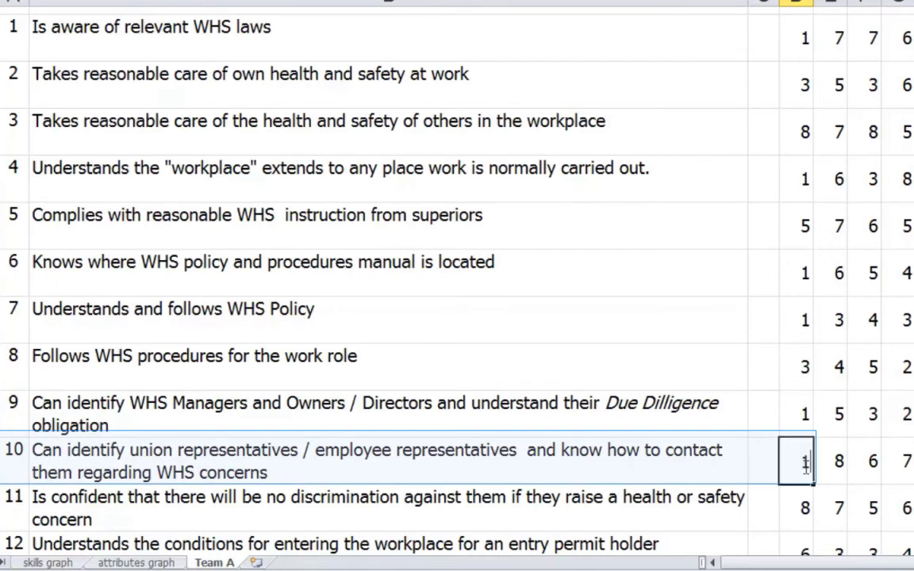
pyautogui.click(791, 514)
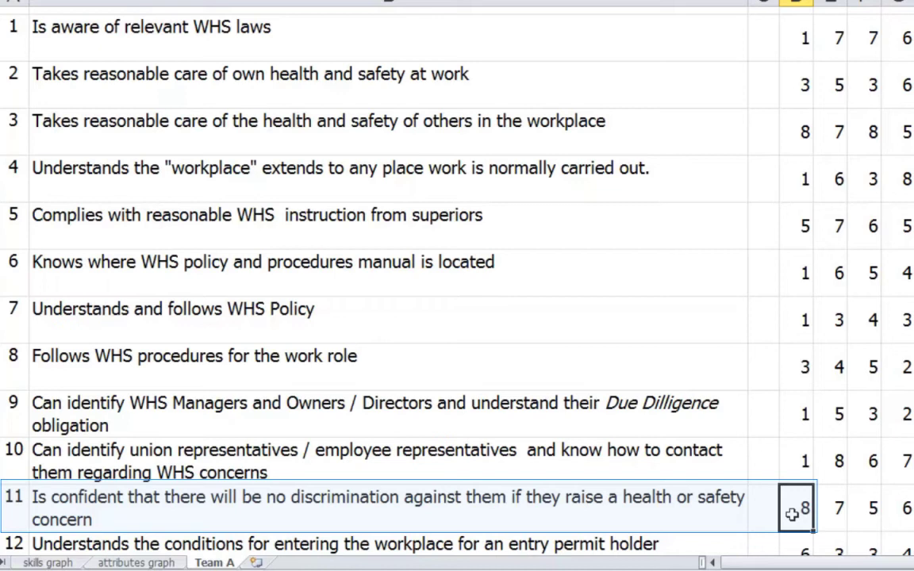
pyautogui.write('1')
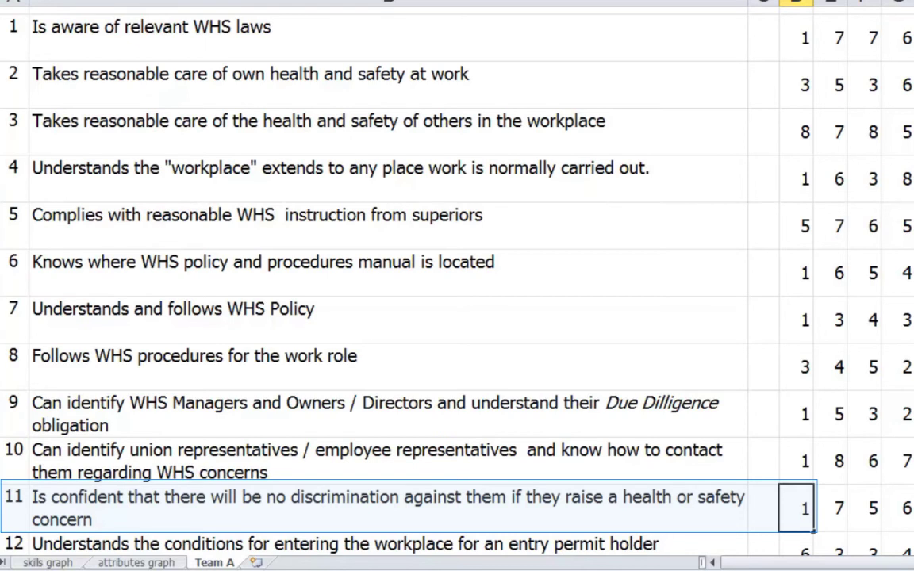
# Step: Change item 12's score in D12 from 6 to 1, bringing the column total to 52
pyautogui.scroll(-2, 396, 277)
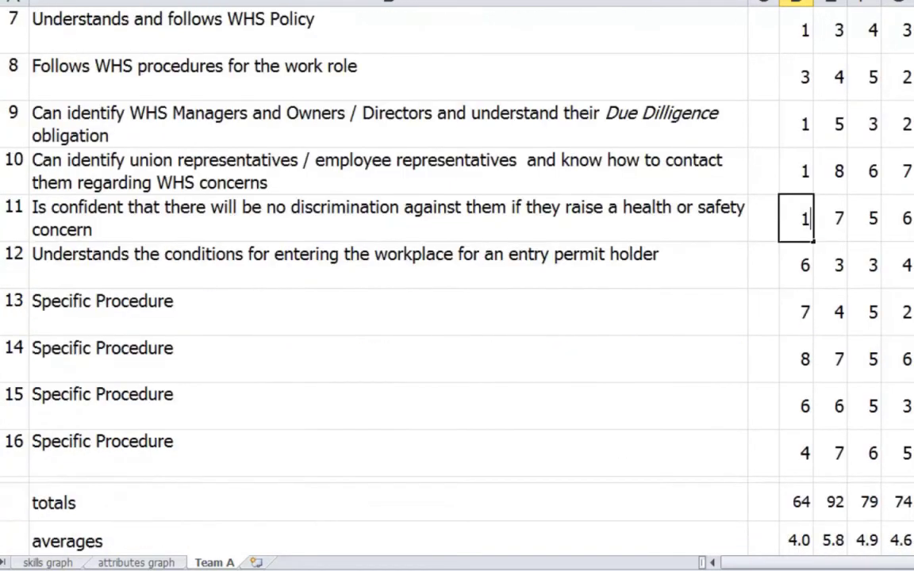
pyautogui.scroll(-1, 614, 240)
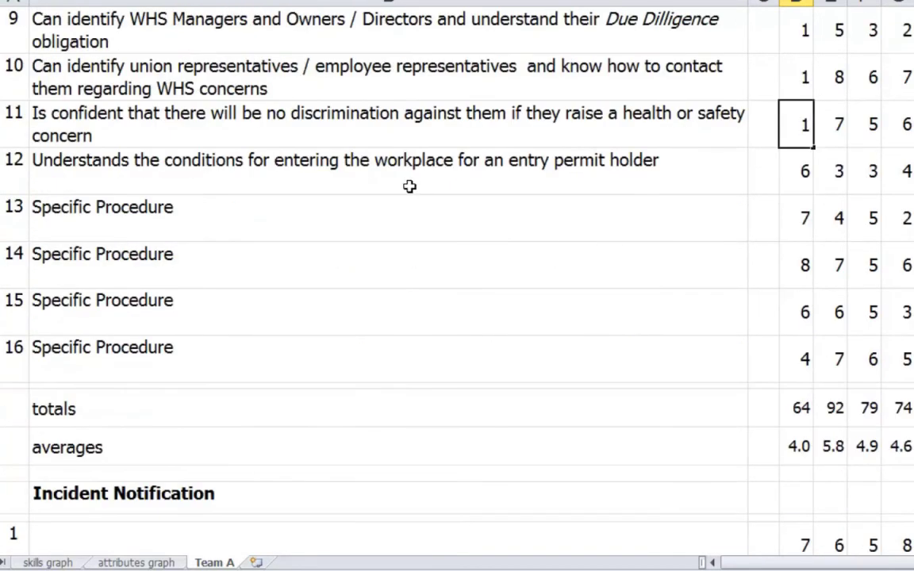
pyautogui.click(791, 170)
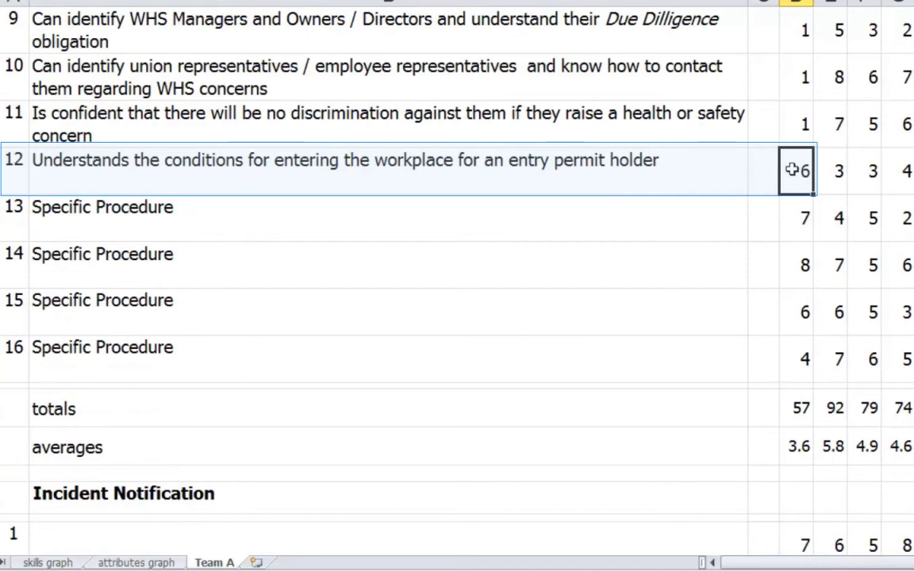
pyautogui.write('1')
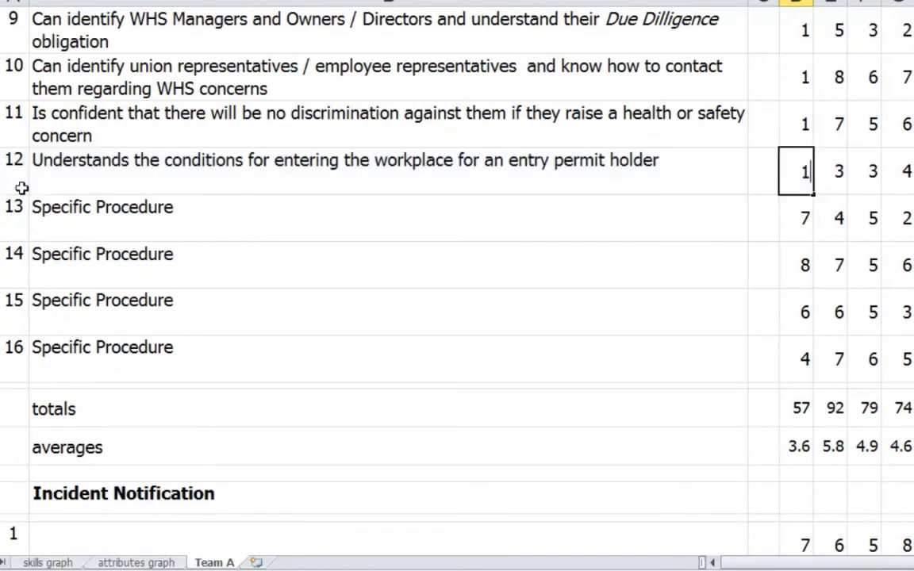
pyautogui.click(76, 214)
pyautogui.hotkey('shift', 'Down')
pyautogui.hotkey('shift', 'Down')
pyautogui.hotkey('shift', 'Down')
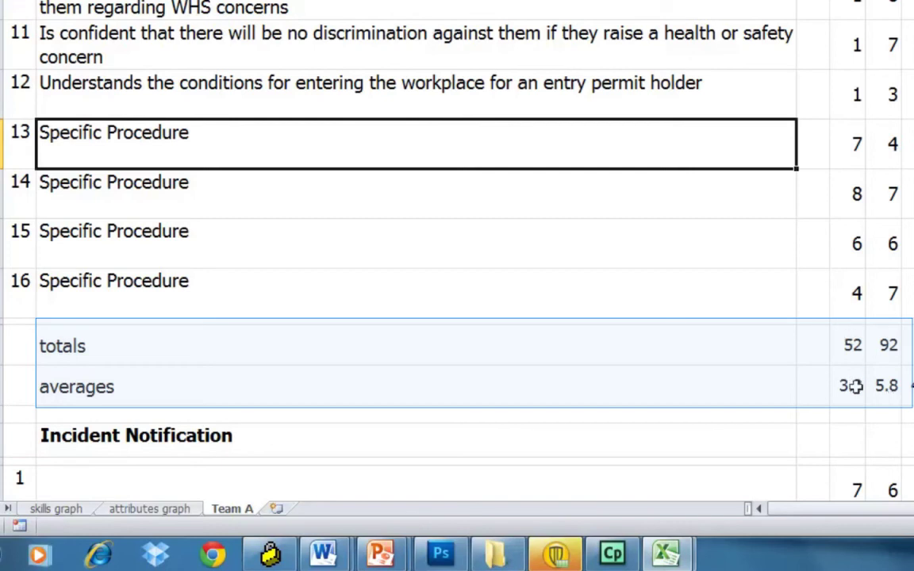
# Step: Enter 0 in each of D13 to D16, the four Specific Procedure scores, dropping the total to 31
pyautogui.click(854, 141)
pyautogui.moveTo(858, 179); pyautogui.dragTo(862, 287)
pyautogui.write('0')
pyautogui.press('Down')
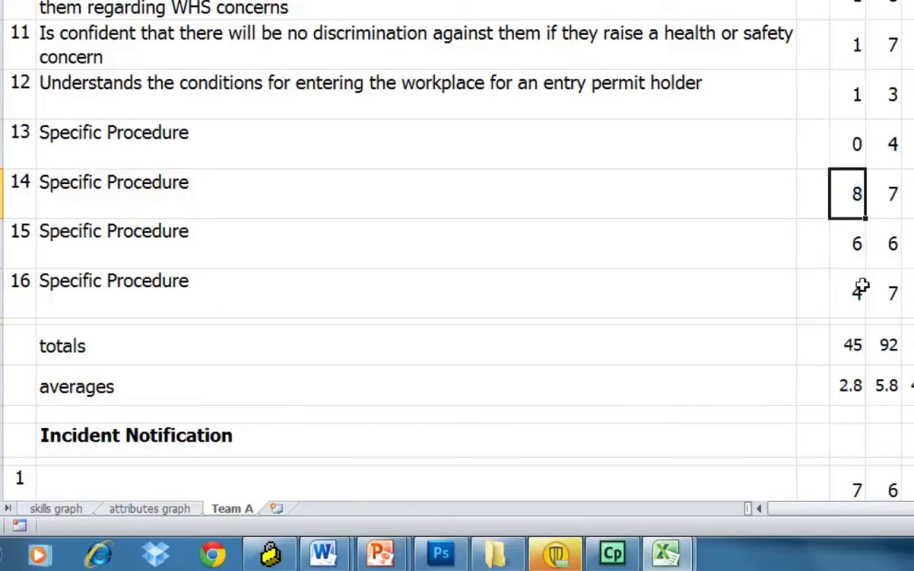
pyautogui.write('0')
pyautogui.press('Down')
pyautogui.write('0')
pyautogui.press('Down')
pyautogui.write('0')
pyautogui.click(837, 314)
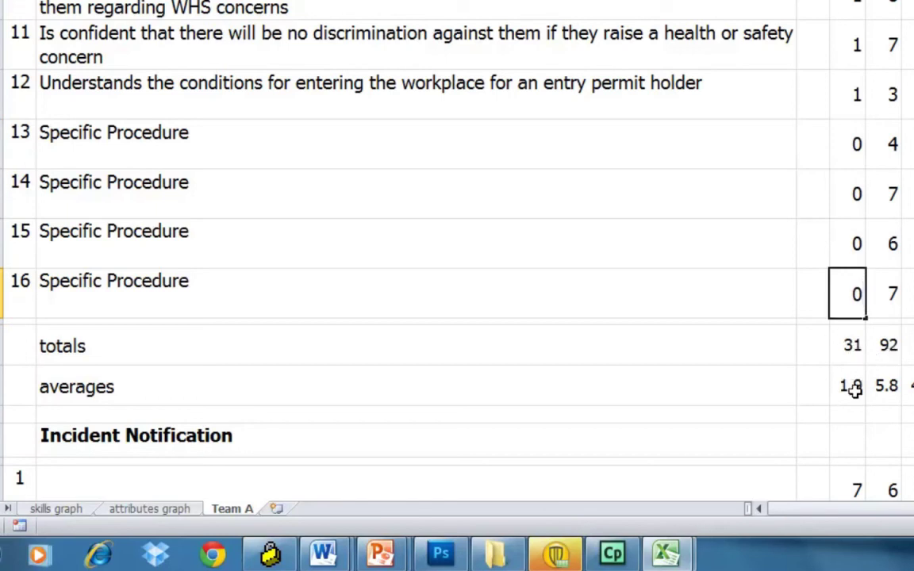
pyautogui.press('F2')
pyautogui.press('F2')
pyautogui.scroll(6, 457, 254)
pyautogui.scroll(-3, 457, 254)
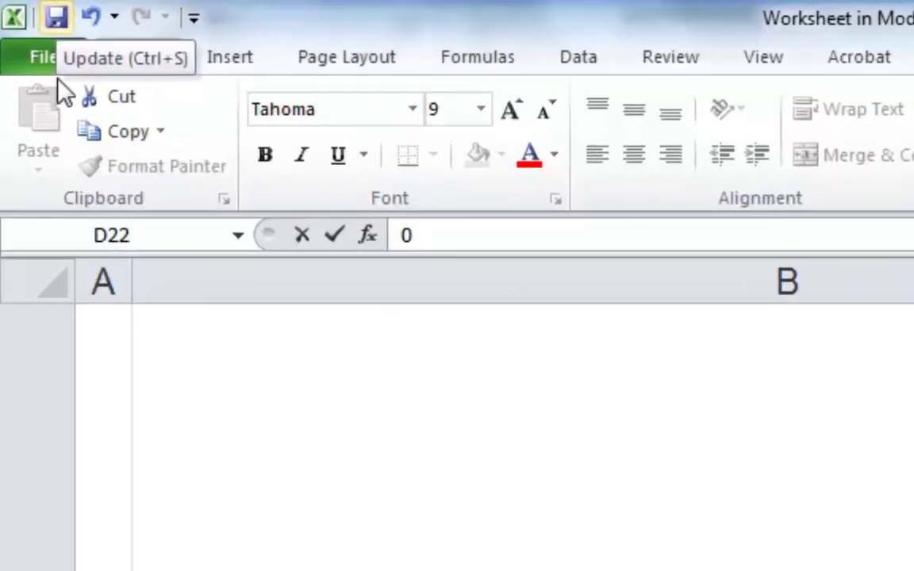
# Step: Update the embedded workbook and show its Information about Embedded Object page
pyautogui.click(55, 17)
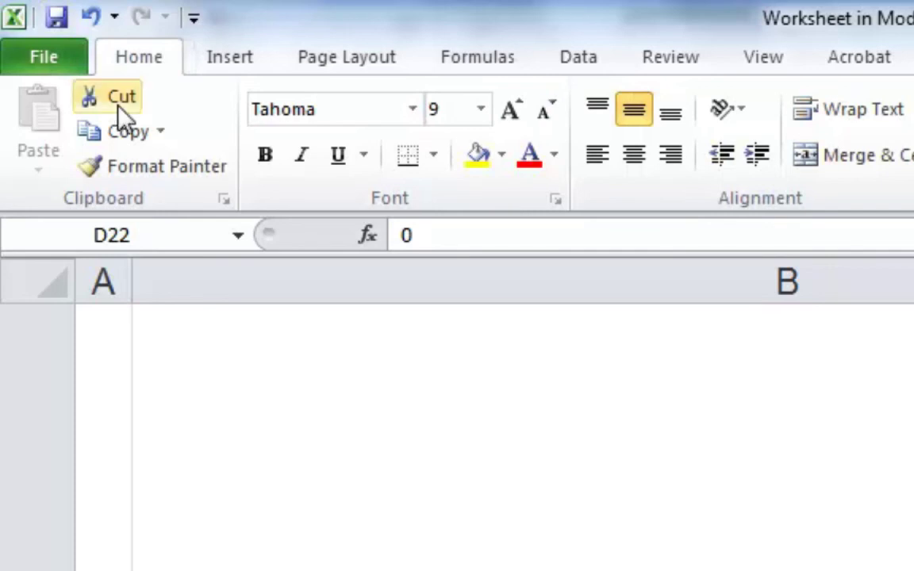
pyautogui.click(36, 61)
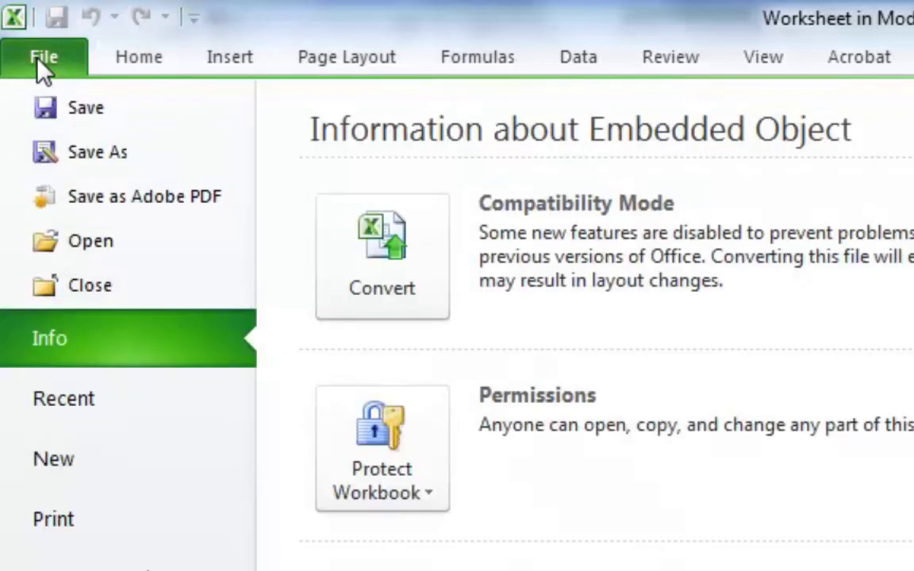
# Step: Start a Save As to the Desktop, renaming the file to Training Needs Analysis Team A.xls
pyautogui.click(69, 159)
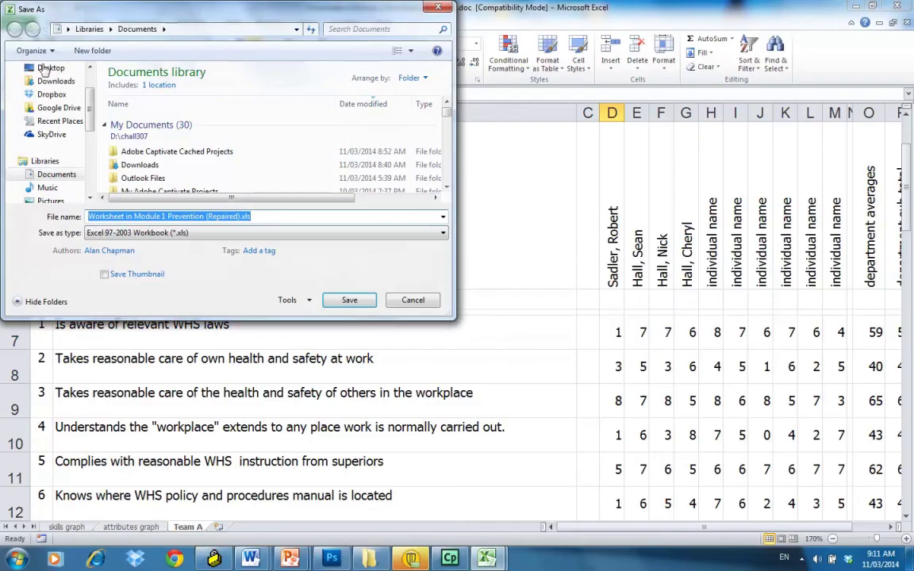
pyautogui.moveTo(45, 70); pyautogui.dragTo(85, 84)
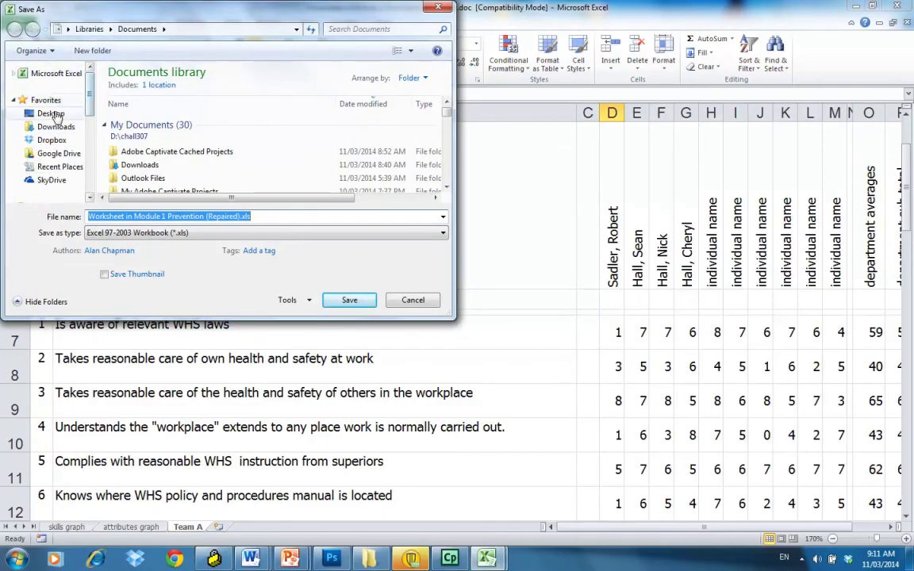
pyautogui.click(51, 114)
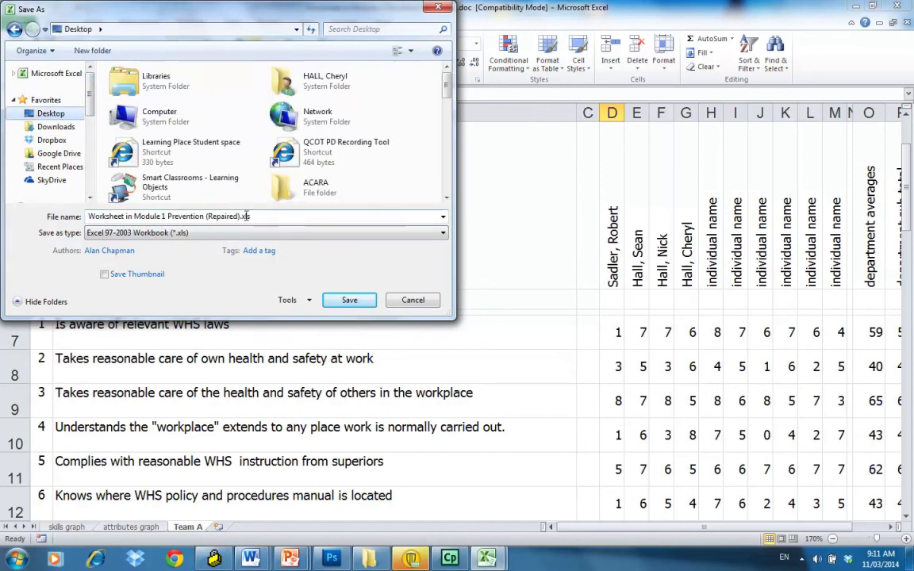
pyautogui.click(241, 215)
pyautogui.click(239, 215)
pyautogui.press('BackSpace')
pyautogui.press('BackSpace')
pyautogui.press('BackSpace')
pyautogui.press('BackSpace')
pyautogui.press('BackSpace')
pyautogui.press('BackSpace')
pyautogui.press('BackSpace')
pyautogui.press('BackSpace')
pyautogui.press('BackSpace')
pyautogui.press('BackSpace')
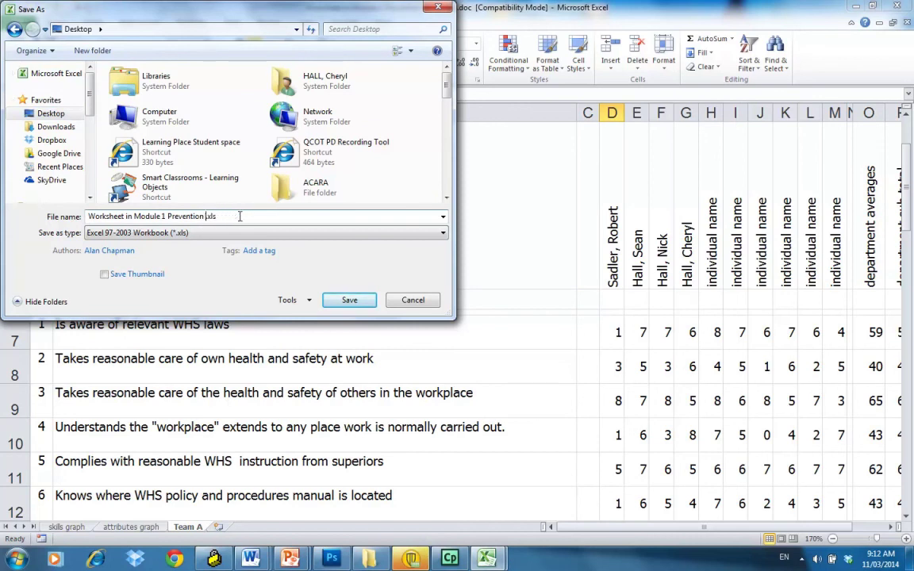
pyautogui.press('BackSpace')
pyautogui.press('BackSpace')
pyautogui.press('BackSpace')
pyautogui.press('BackSpace')
pyautogui.press('BackSpace')
pyautogui.press('BackSpace')
pyautogui.press('BackSpace')
pyautogui.press('BackSpace')
pyautogui.press('BackSpace')
pyautogui.press('BackSpace')
pyautogui.press('BackSpace')
pyautogui.press('BackSpace')
pyautogui.press('BackSpace')
pyautogui.press('BackSpace')
pyautogui.press('BackSpace')
pyautogui.press('BackSpace')
pyautogui.press('BackSpace')
pyautogui.press('BackSpace')
pyautogui.press('BackSpace')
pyautogui.press('BackSpace')
pyautogui.press('BackSpace')
pyautogui.write('Training Needs Anal')
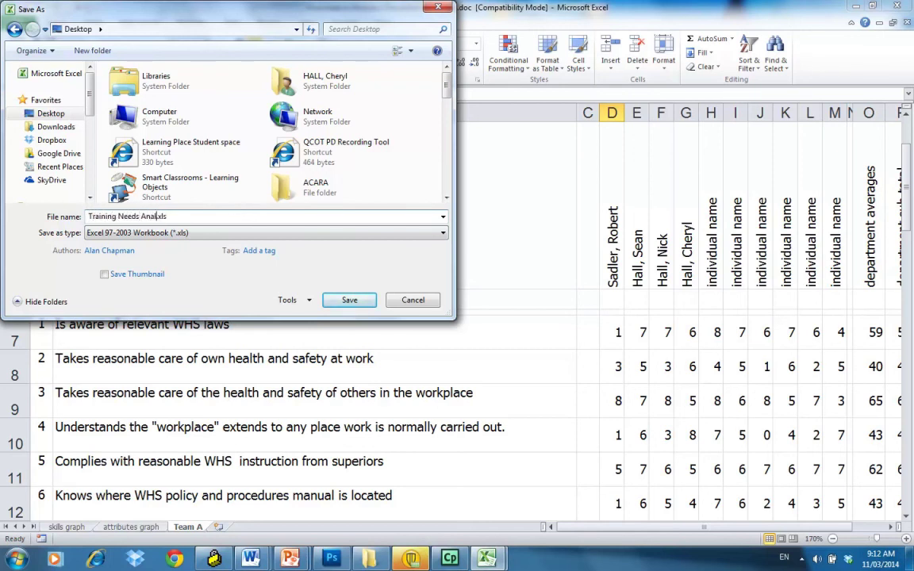
pyautogui.write('ysis Team A')
# Step: Save the workbook to the Desktop and view the skills graph sheet's bar chart
pyautogui.click(351, 303)
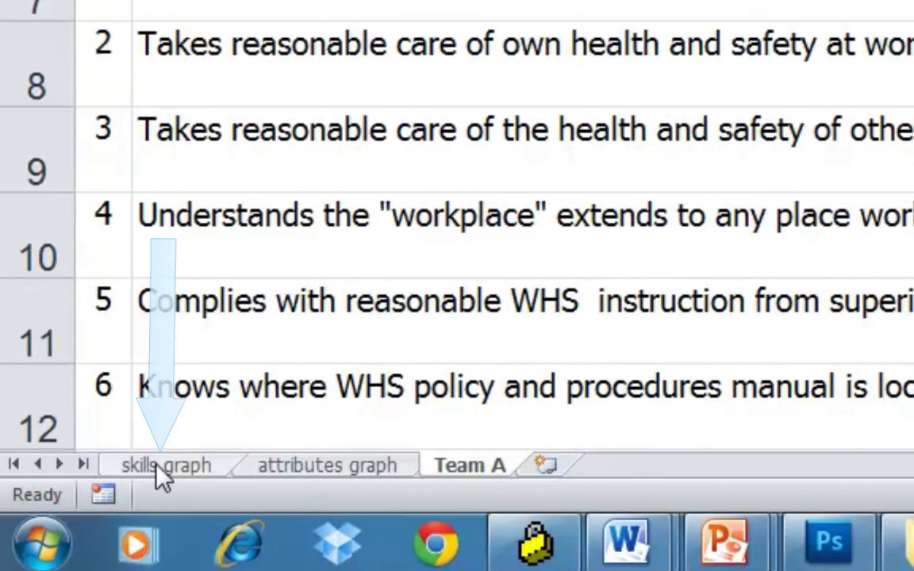
pyautogui.click(40, 466)
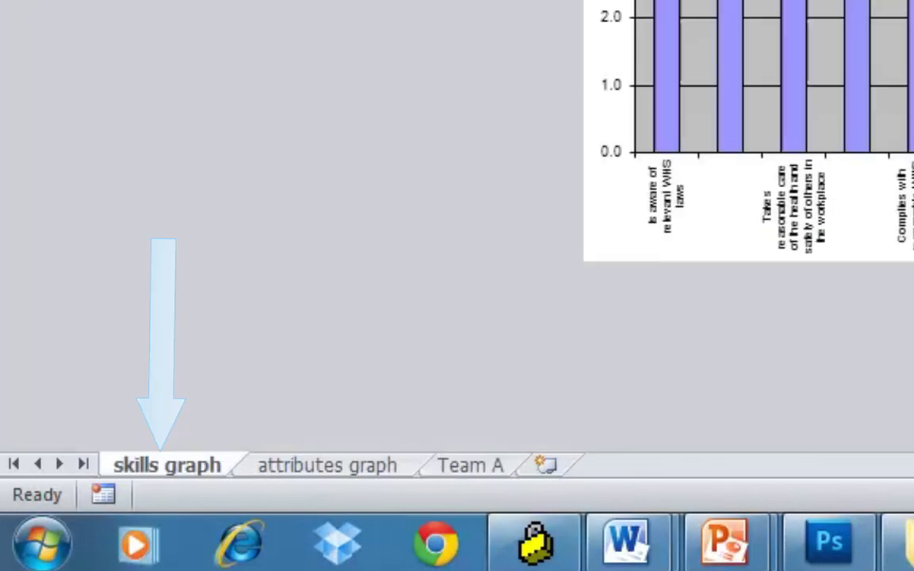